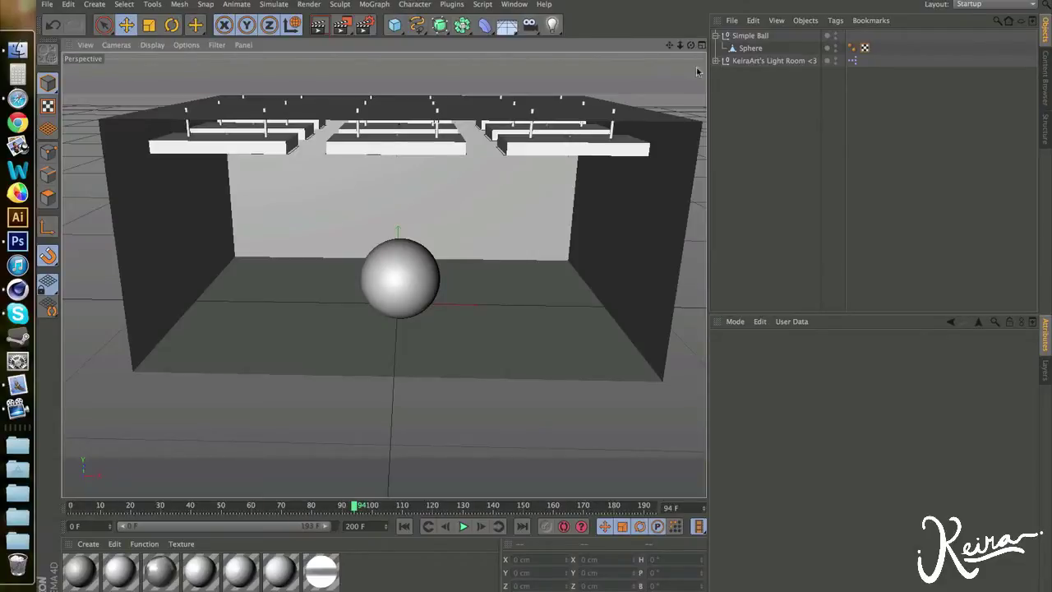
- Open Mat.2 in the Material Editor on its Color channel (RGB 204, 204, 204) and move the window aside
left_click_drag(690, 45, 625, 50)
left_click_drag(383, 274, 383, 274)
left_click_drag(690, 45, 691, 49)
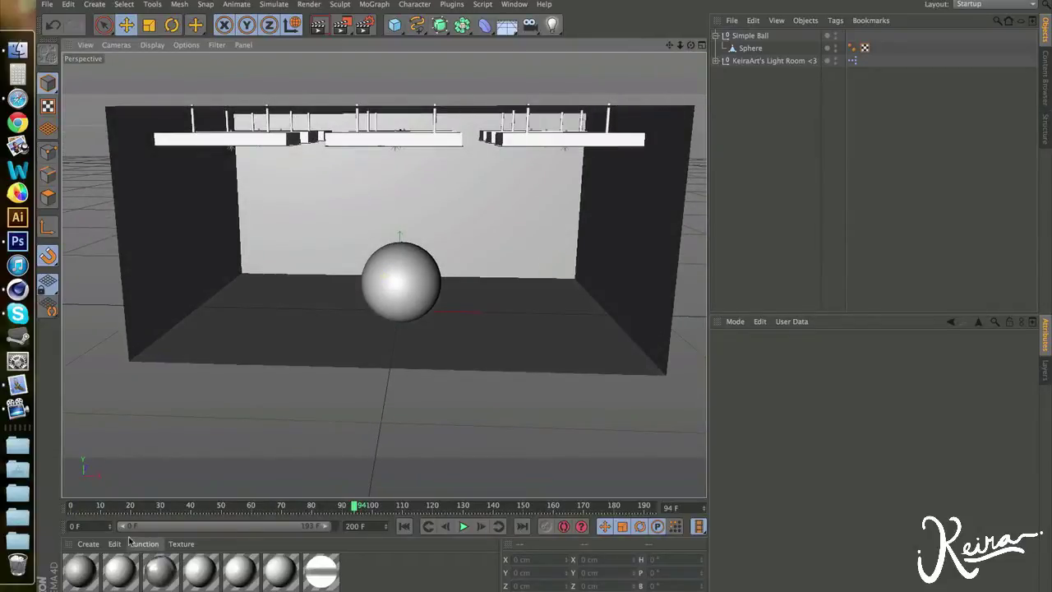
left_click_drag(80, 572, 756, 53)
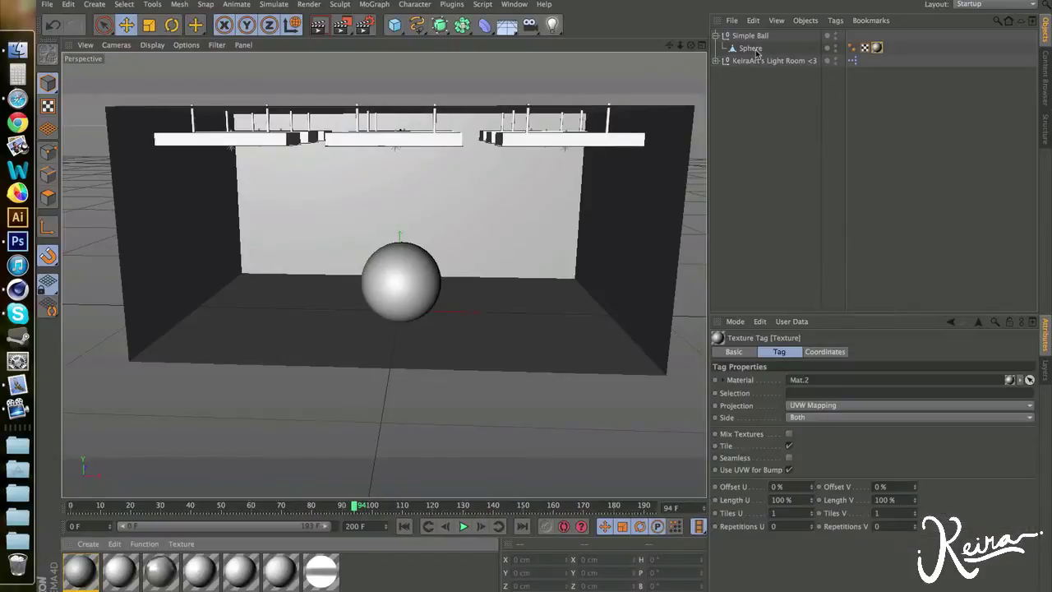
left_click(877, 49)
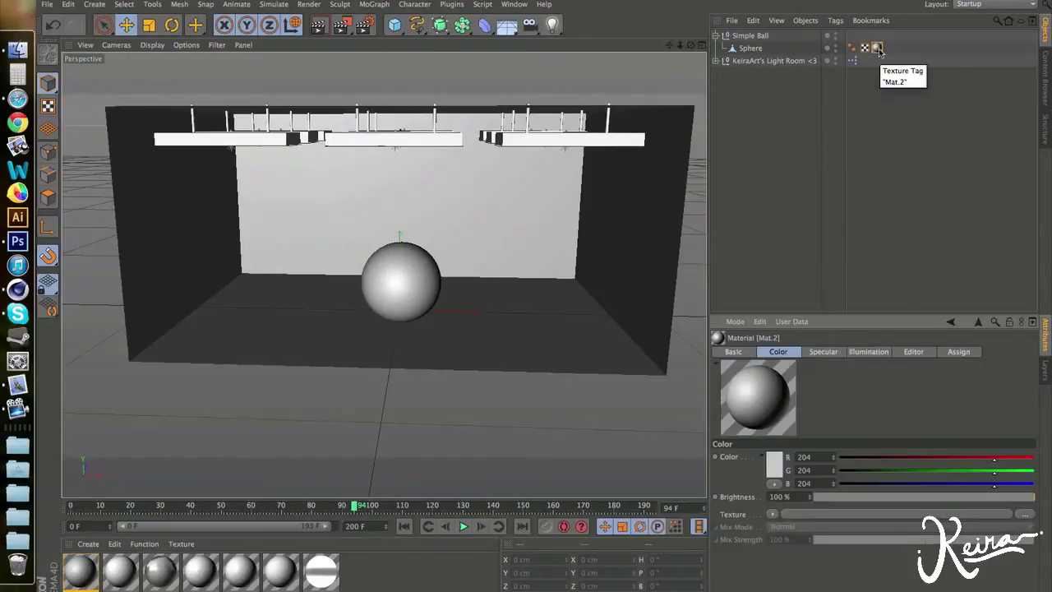
double_click(79, 571)
left_click_drag(407, 63, 884, 117)
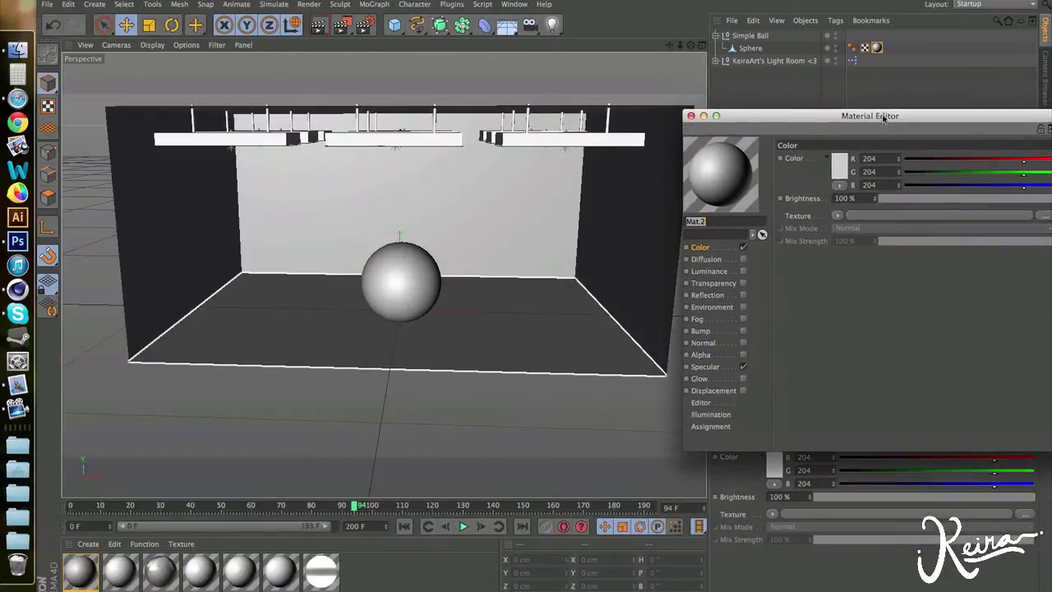
- Load a Gradient shader into Mat.2's Color texture and show its shader properties
left_click(835, 217)
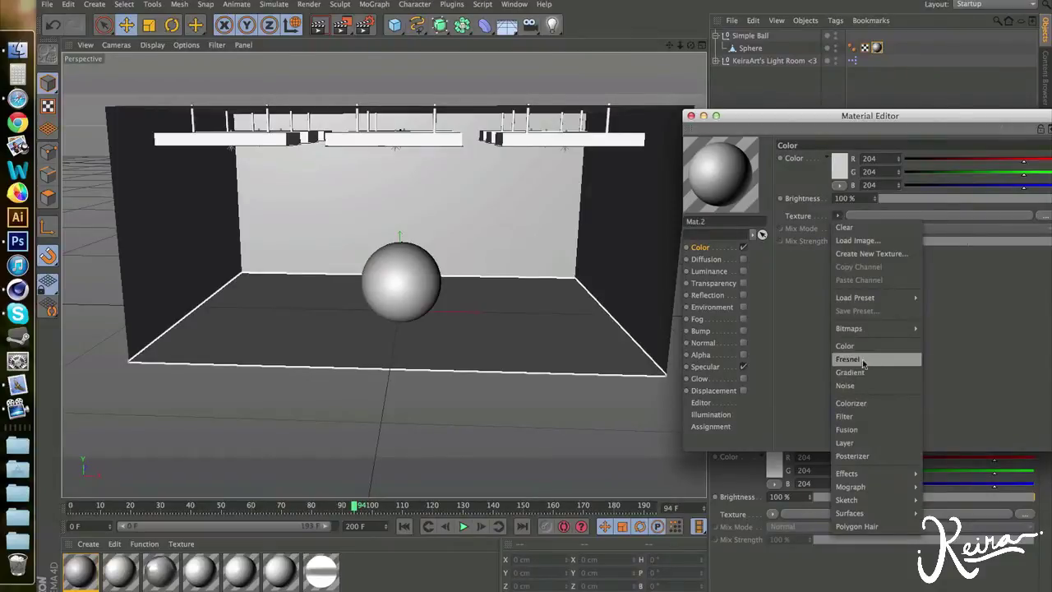
left_click(850, 373)
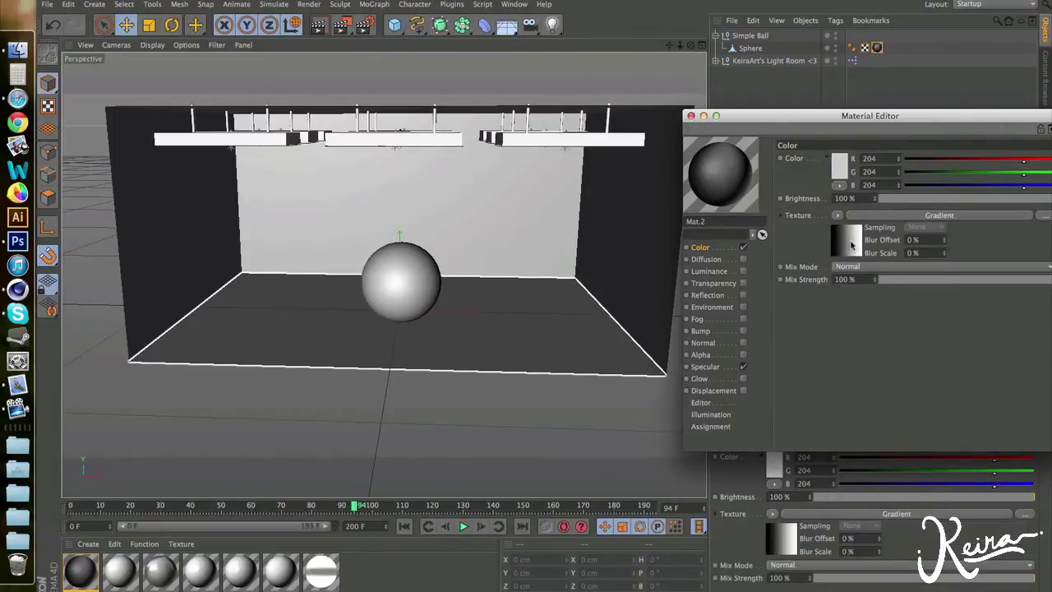
left_click(852, 245)
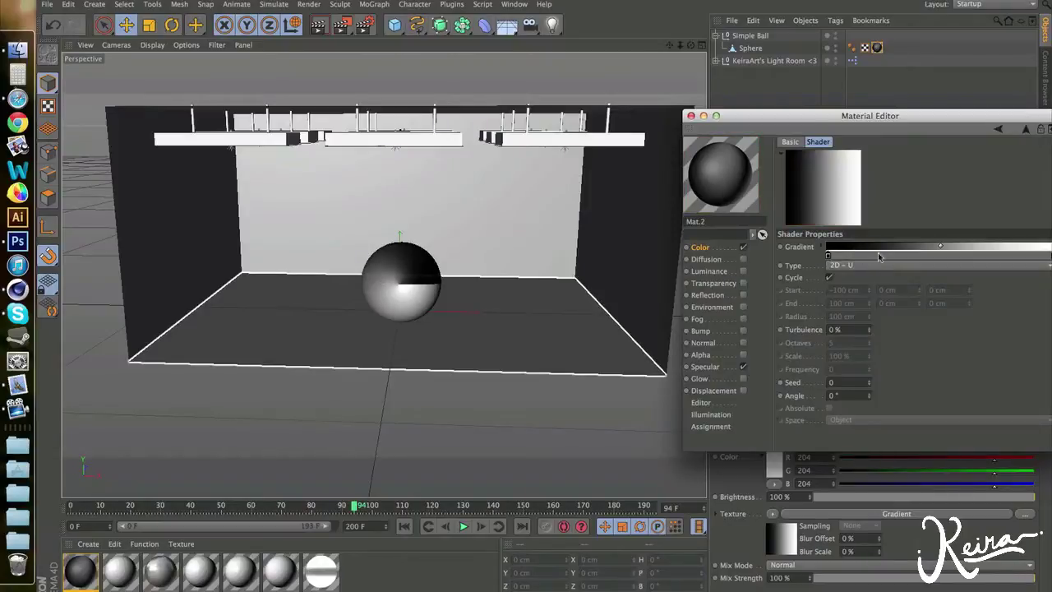
left_click_drag(838, 112, 705, 130)
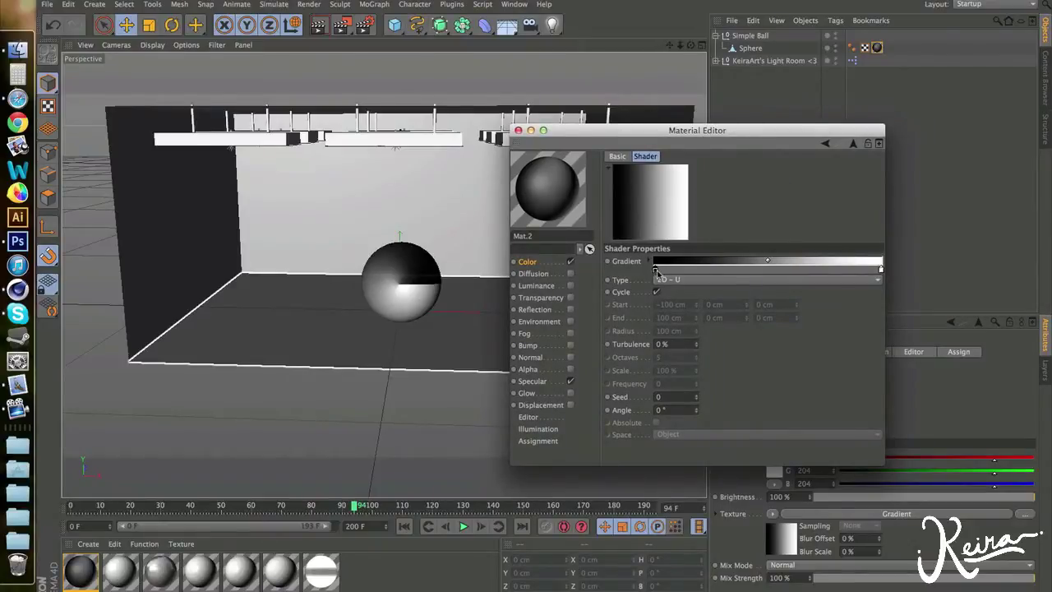
- Make the first gradient knot white and add a black knot at the right end
left_click_drag(655, 270, 862, 305)
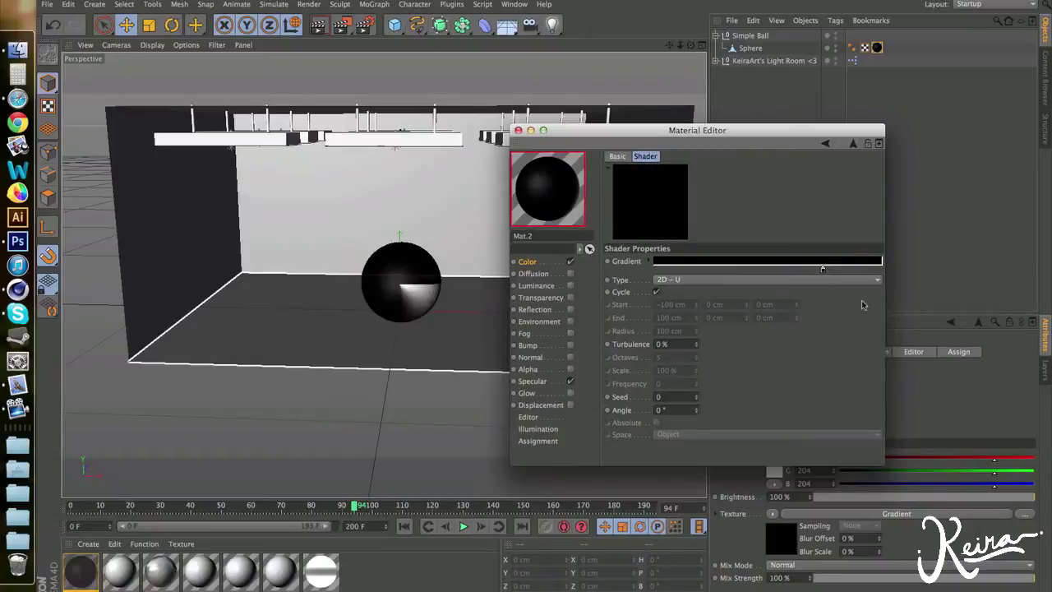
left_click(822, 270)
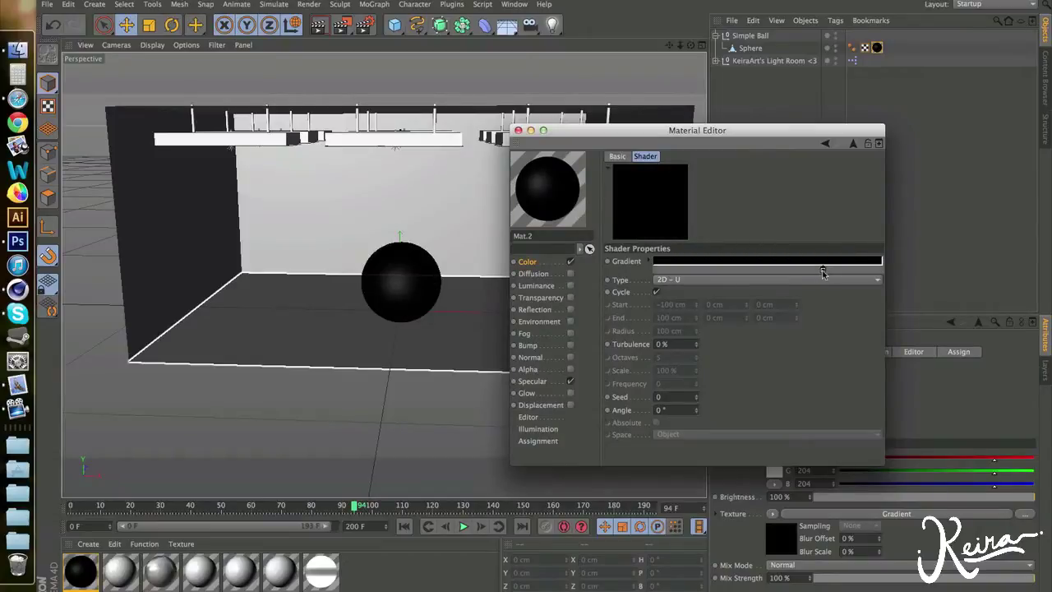
double_click(823, 270)
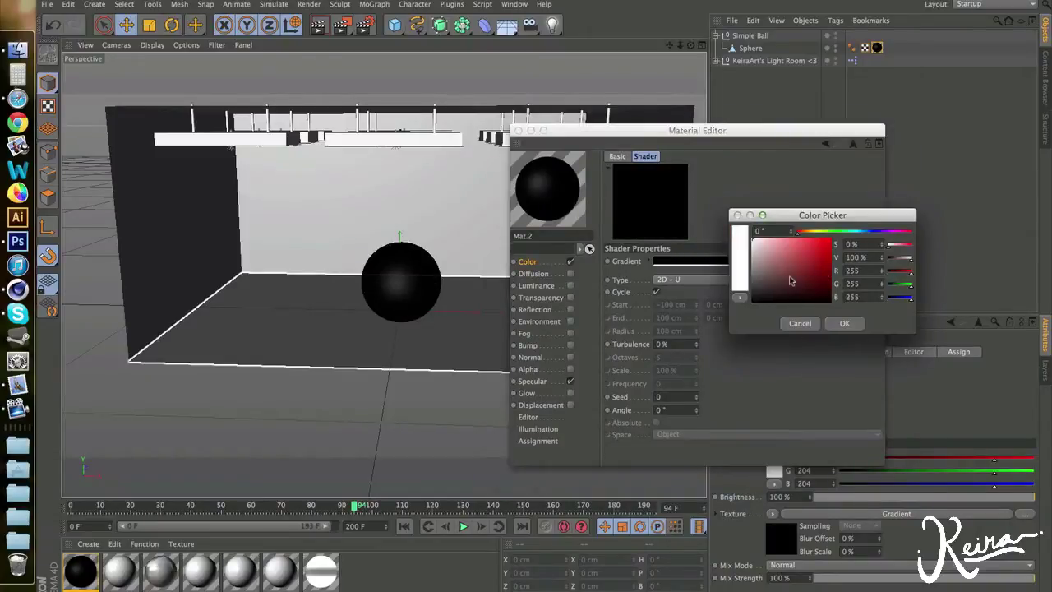
left_click(859, 325)
left_click(841, 271)
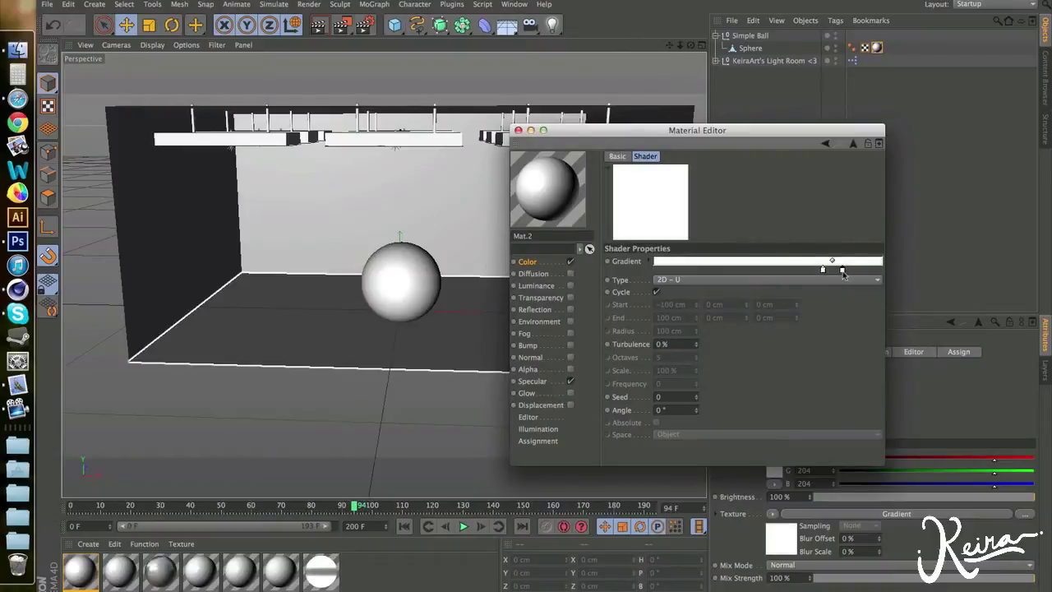
left_click_drag(841, 271, 880, 272)
double_click(880, 270)
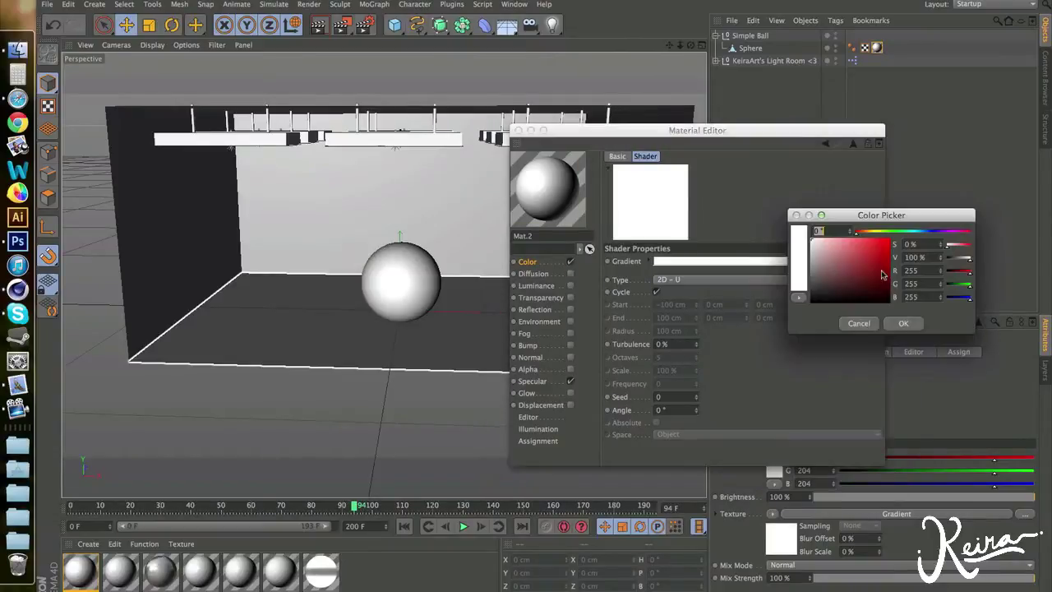
left_click(903, 324)
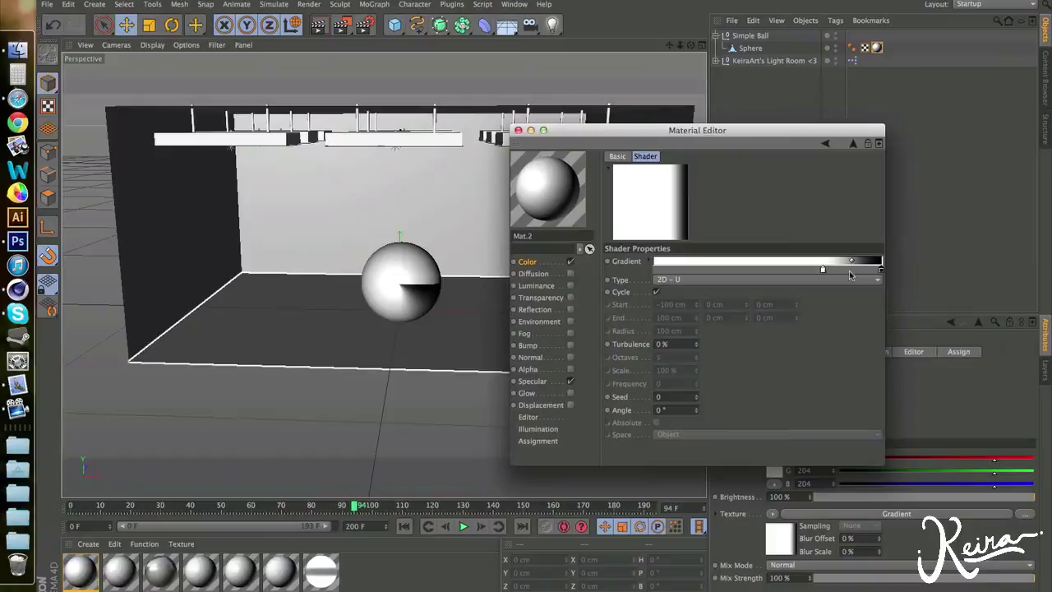
- Add a saturated green knot, brighten it, and shift the green band further right
left_click(845, 271)
double_click(846, 271)
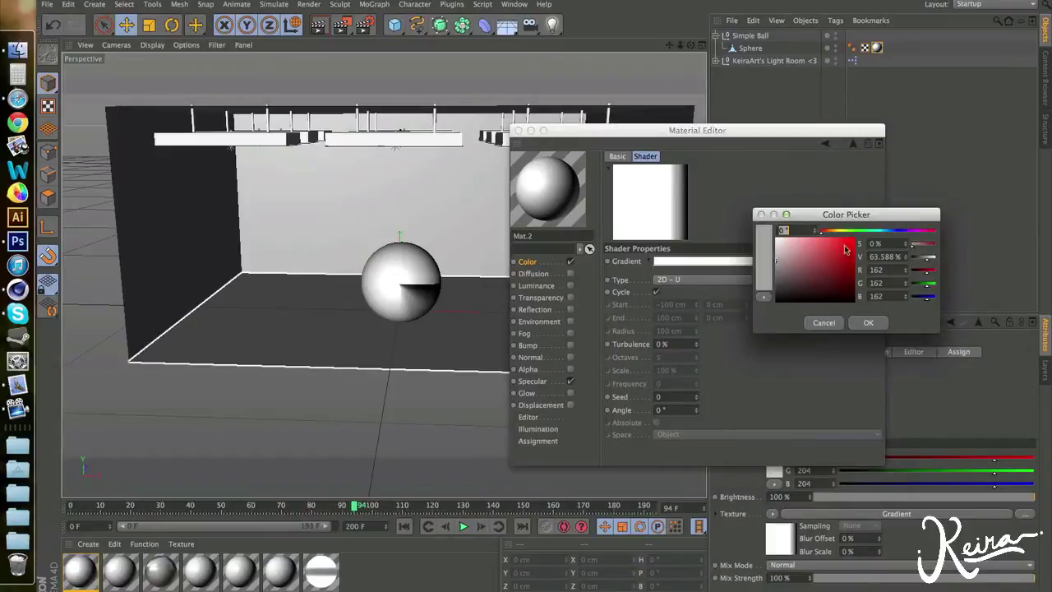
left_click(857, 232)
mouse_move(820, 255)
left_mouse_down()
mouse_move(845, 268)
mouse_move(836, 271)
left_mouse_up()
left_click(868, 323)
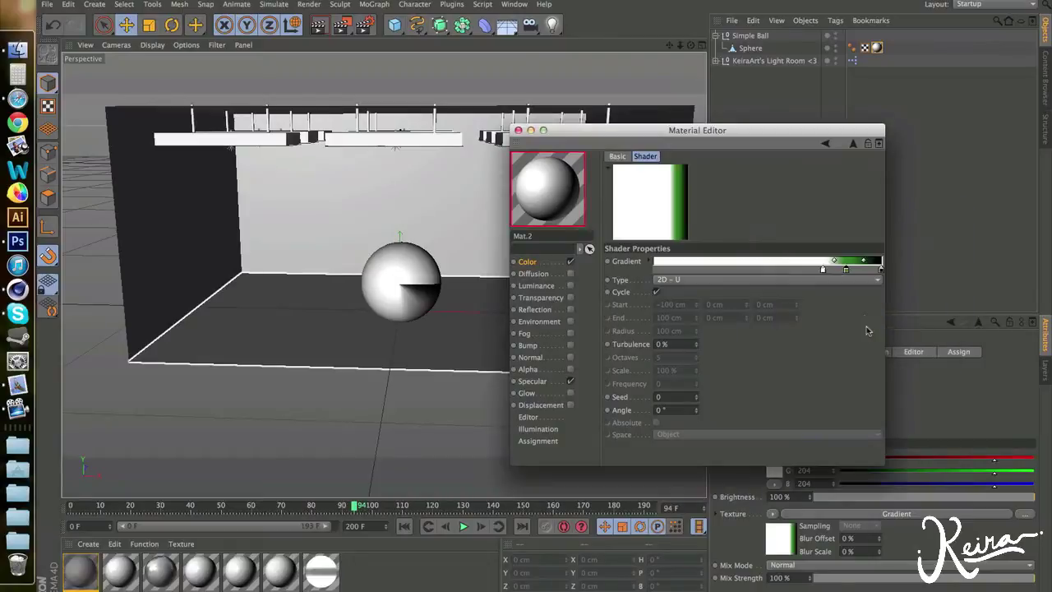
double_click(847, 274)
left_click_drag(836, 270, 836, 263)
left_click(865, 323)
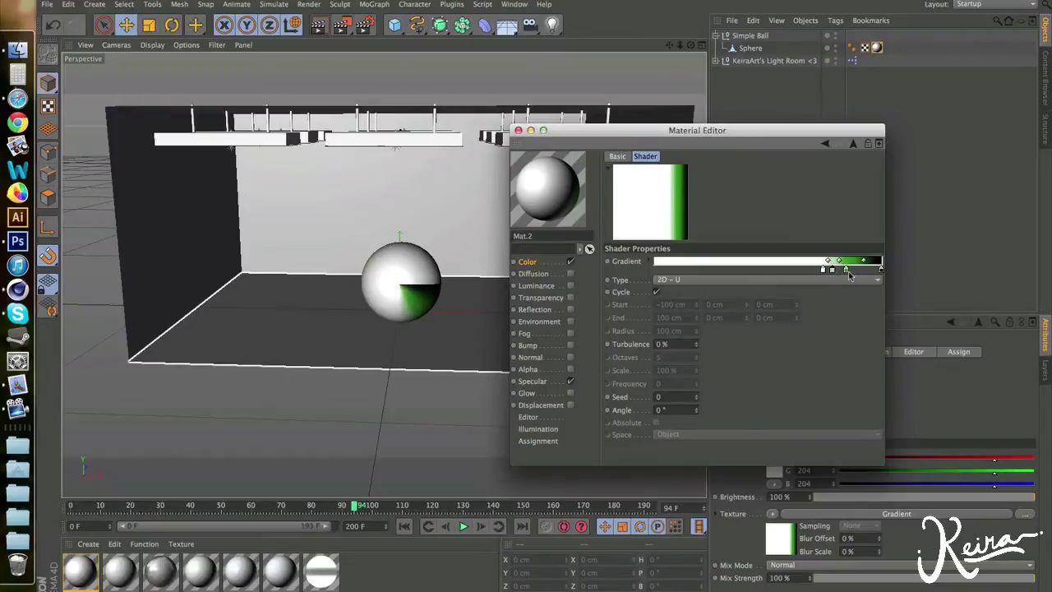
left_click_drag(831, 270, 873, 271)
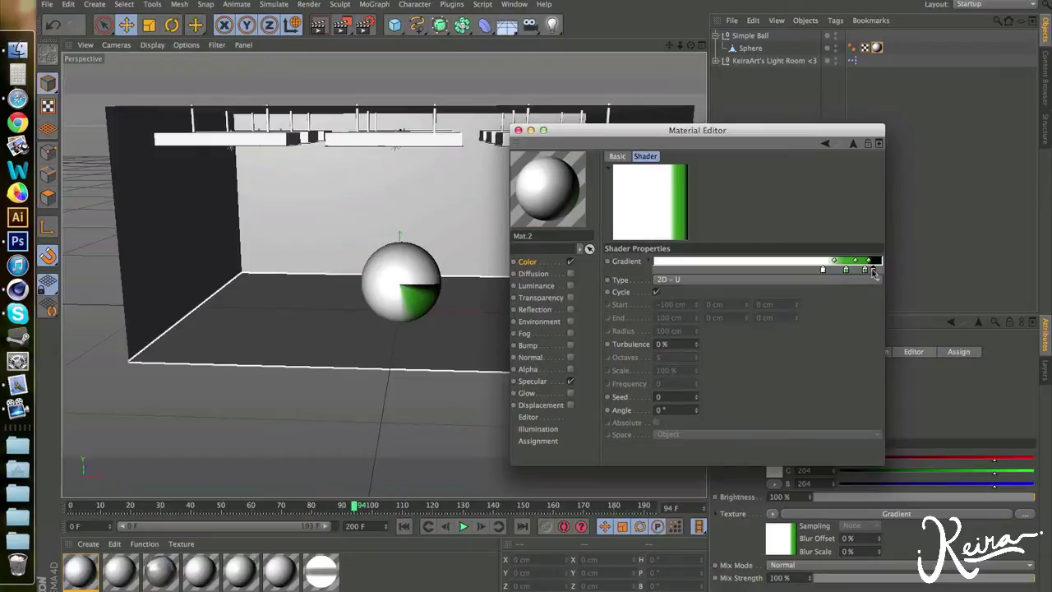
- Set the gradient Type to 2D – V, resize the pupil, narrow the green iris band, and paste copied gradient settings
left_click(740, 279)
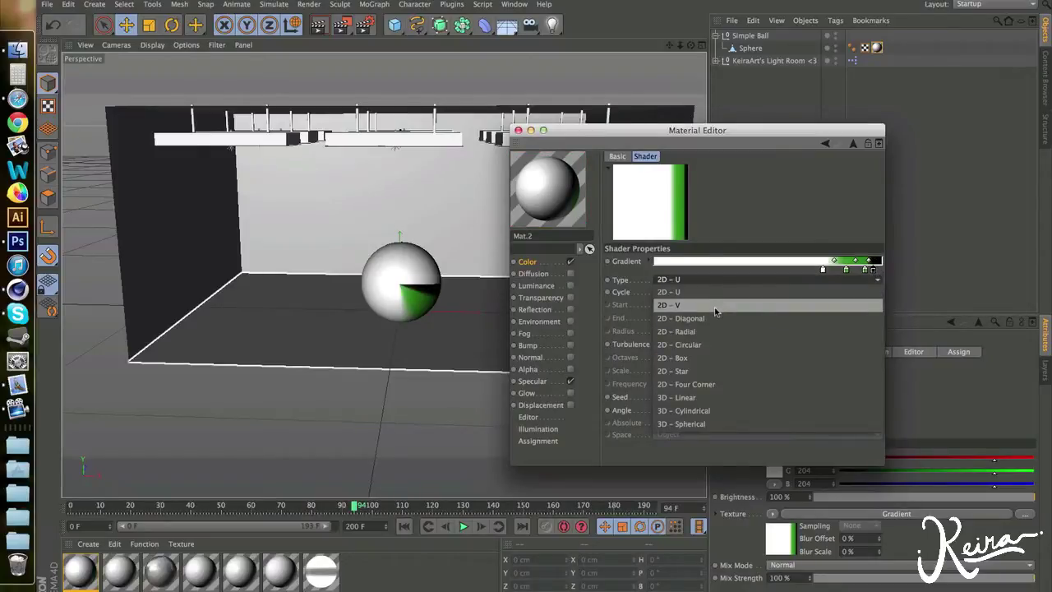
left_click(715, 306)
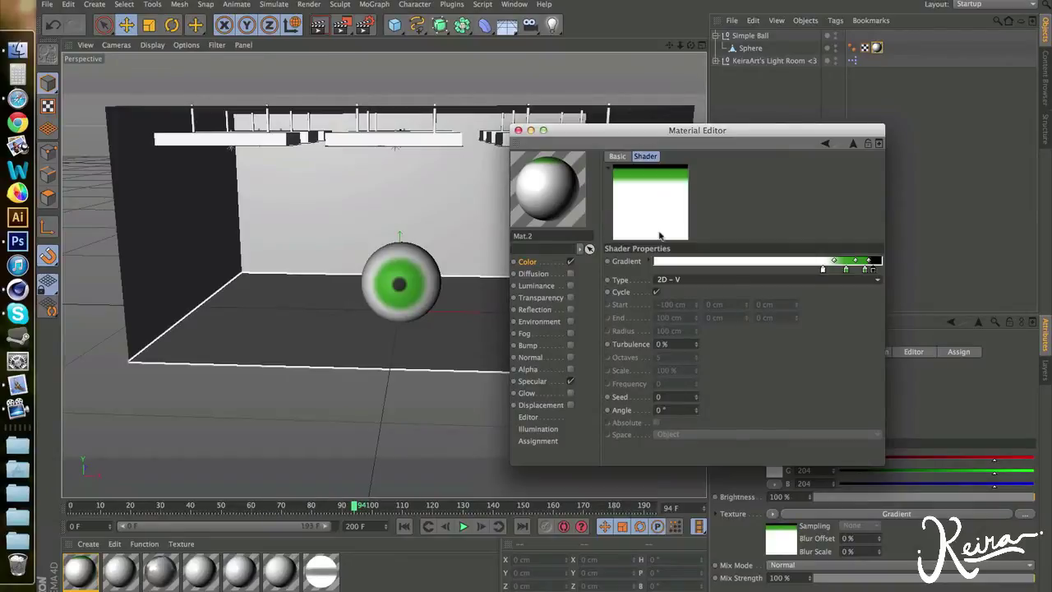
left_click_drag(876, 274, 863, 275)
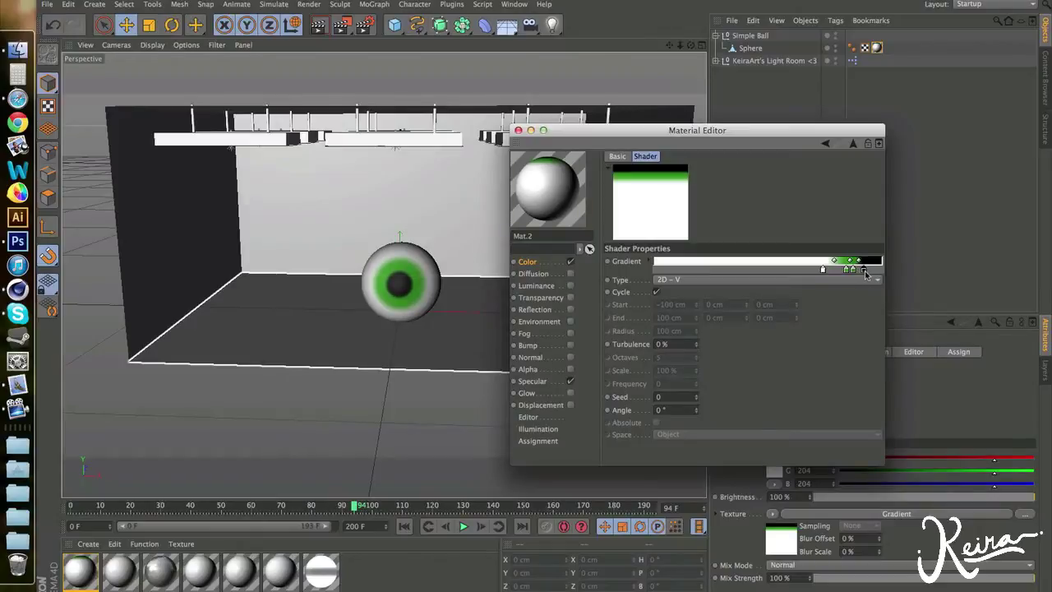
left_click_drag(852, 270, 862, 274)
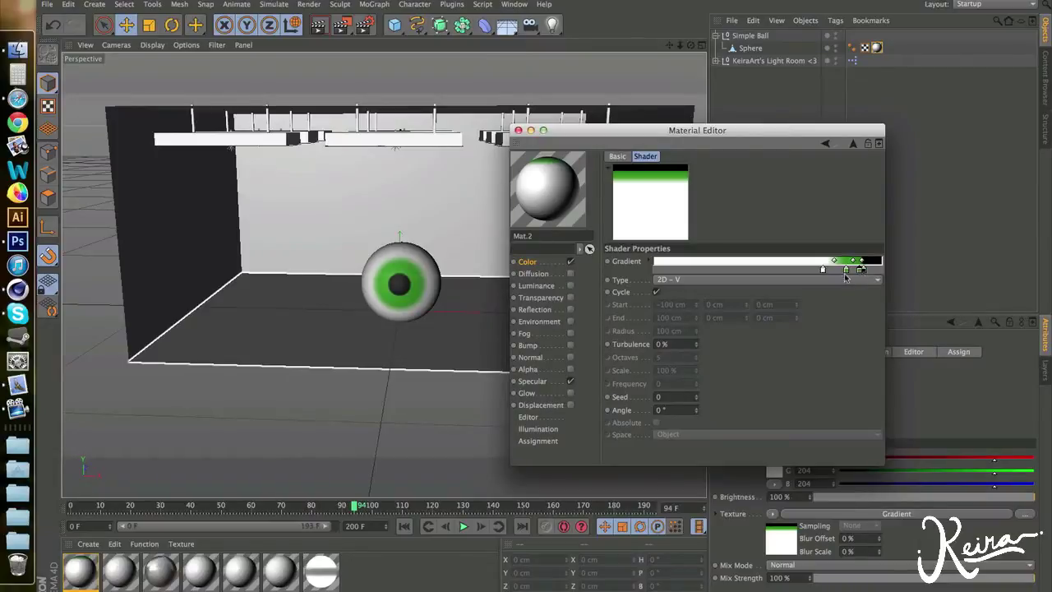
left_click_drag(821, 273, 844, 273)
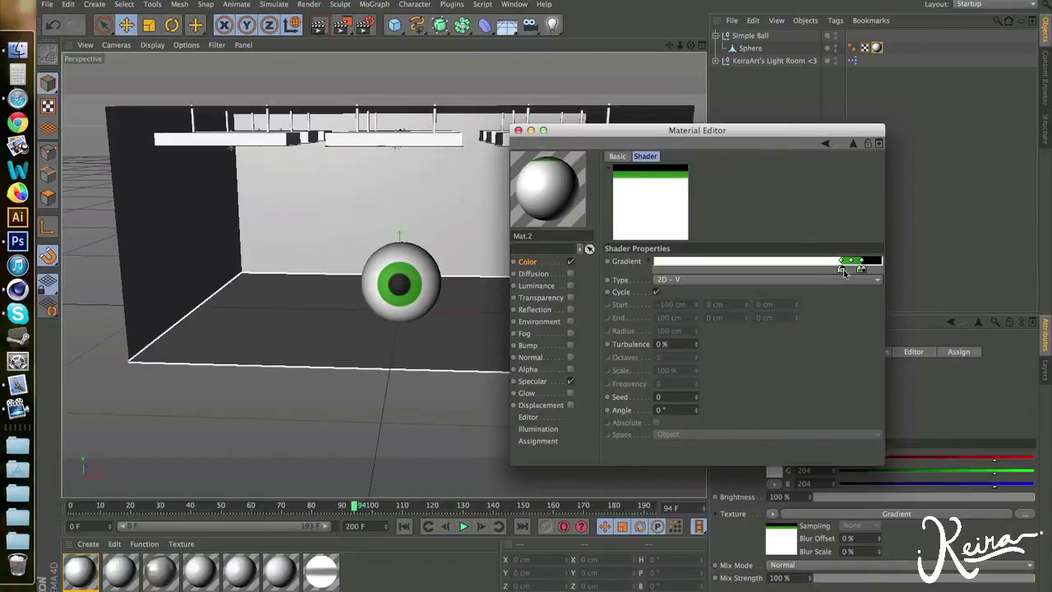
right_click(633, 261)
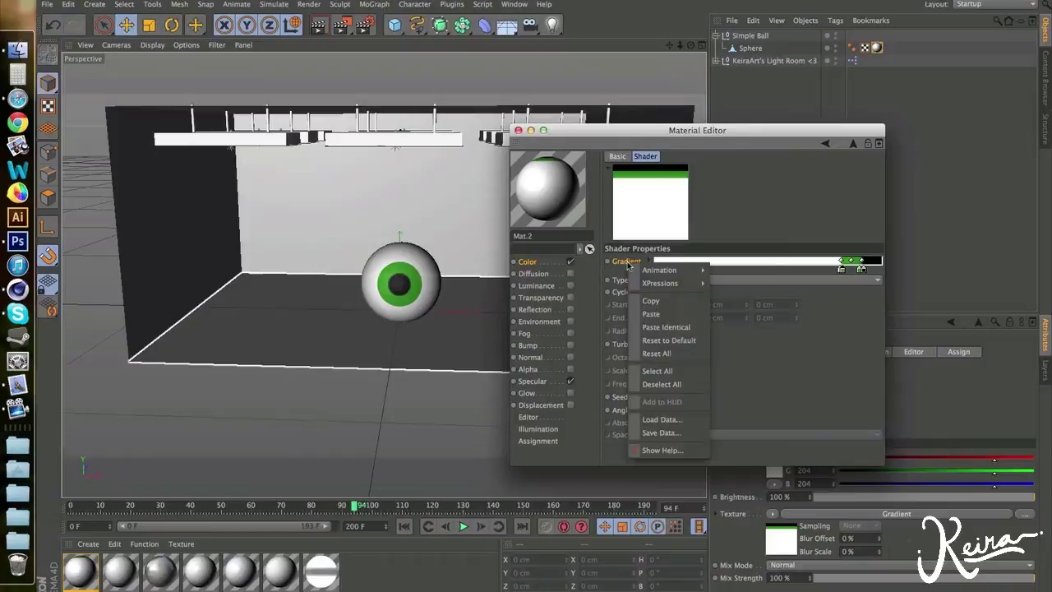
left_click(675, 313)
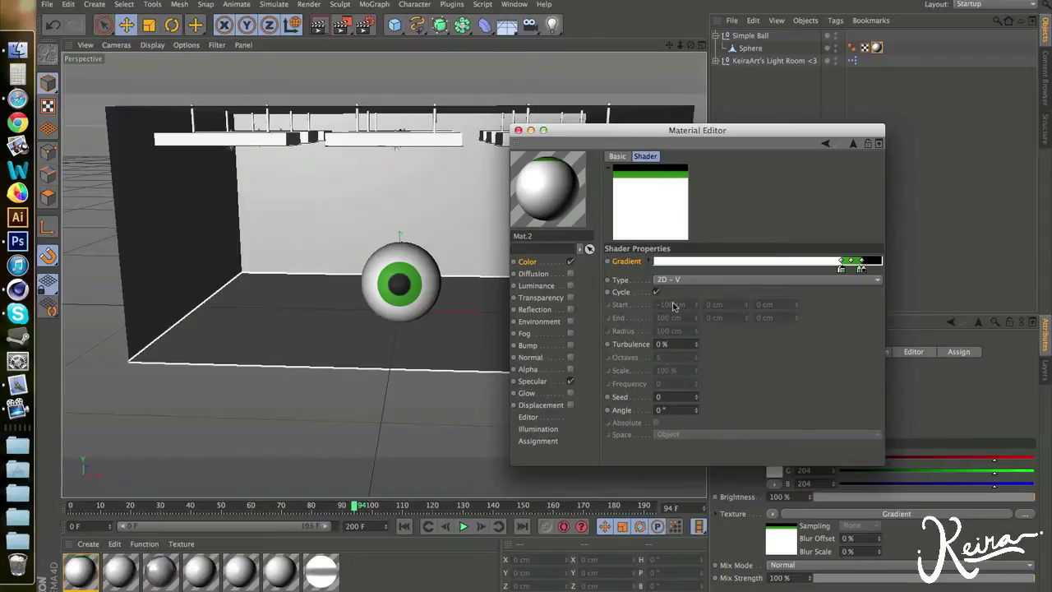
- Enable Mat.2's Diffusion channel and load a Noise texture into it
left_click(534, 275)
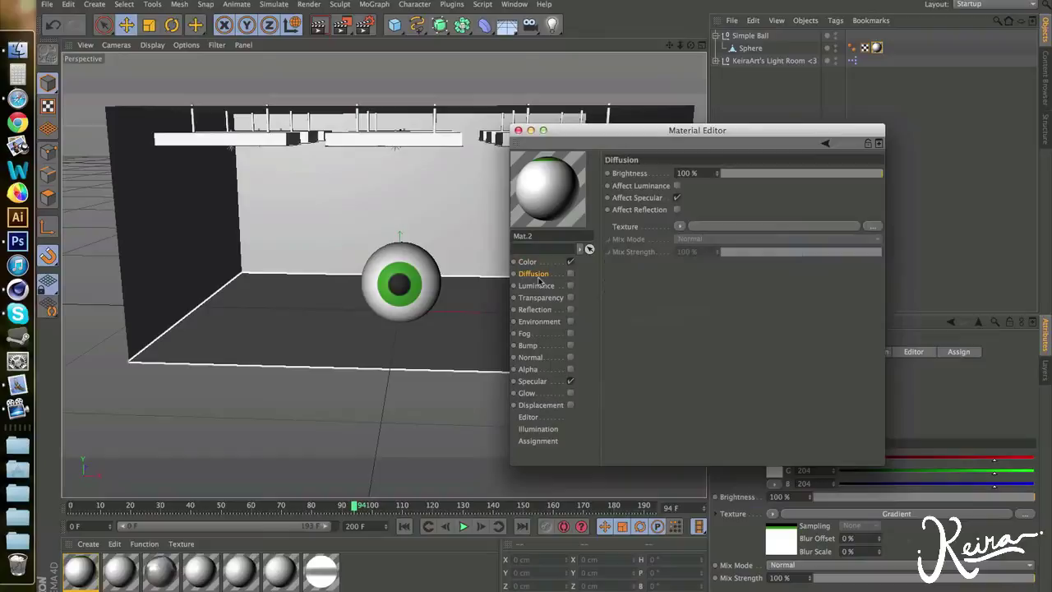
left_click(570, 274)
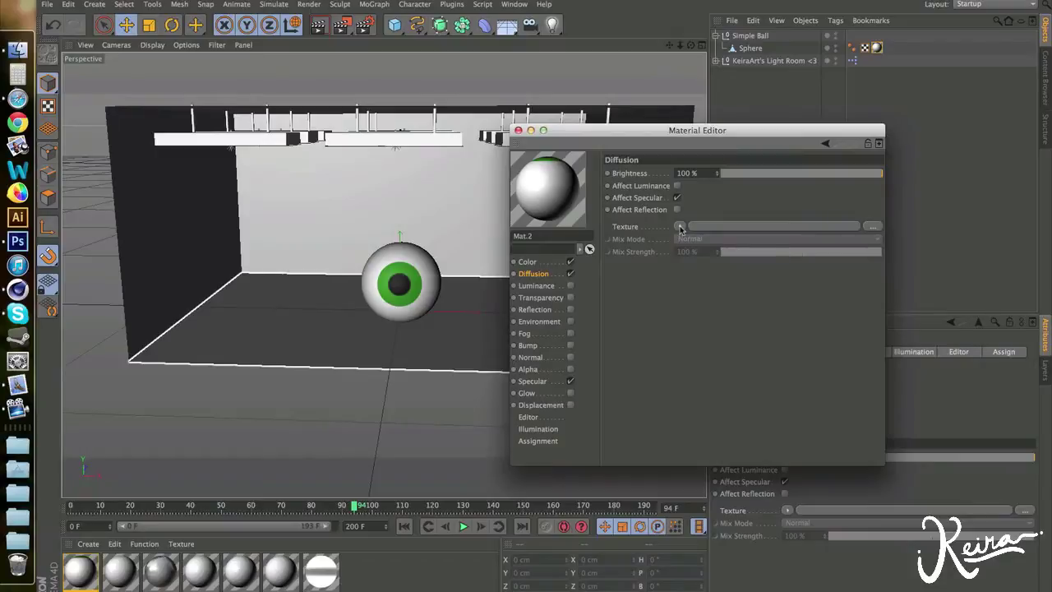
left_click(386, 299)
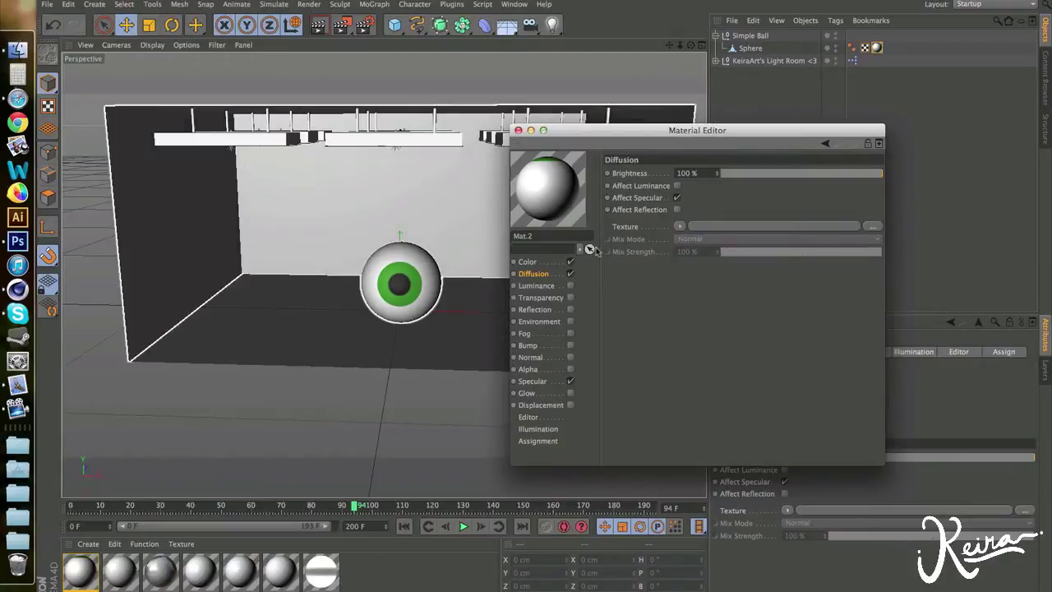
left_click(679, 226)
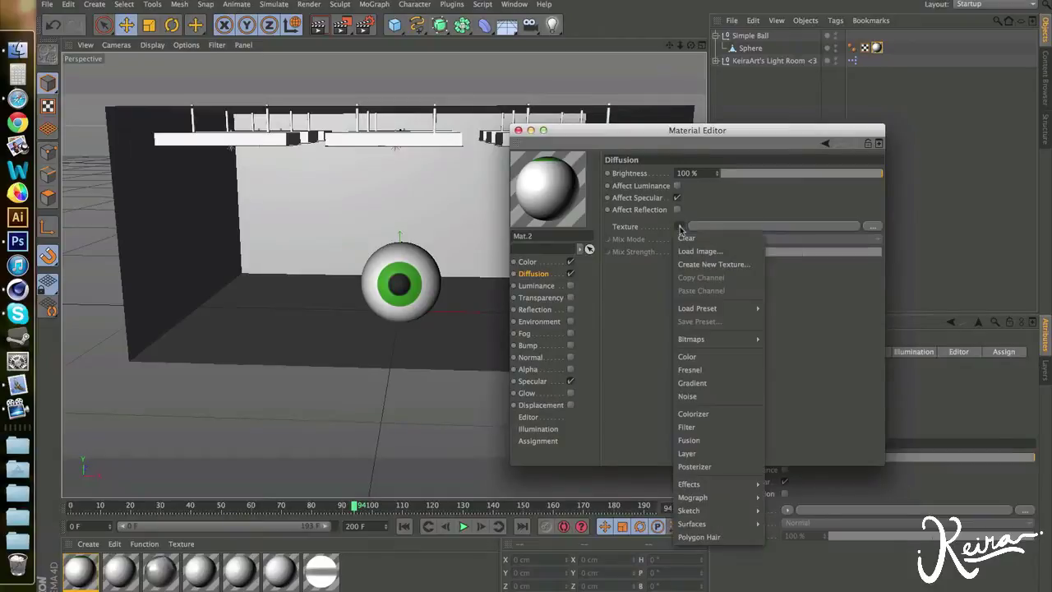
left_click(724, 397)
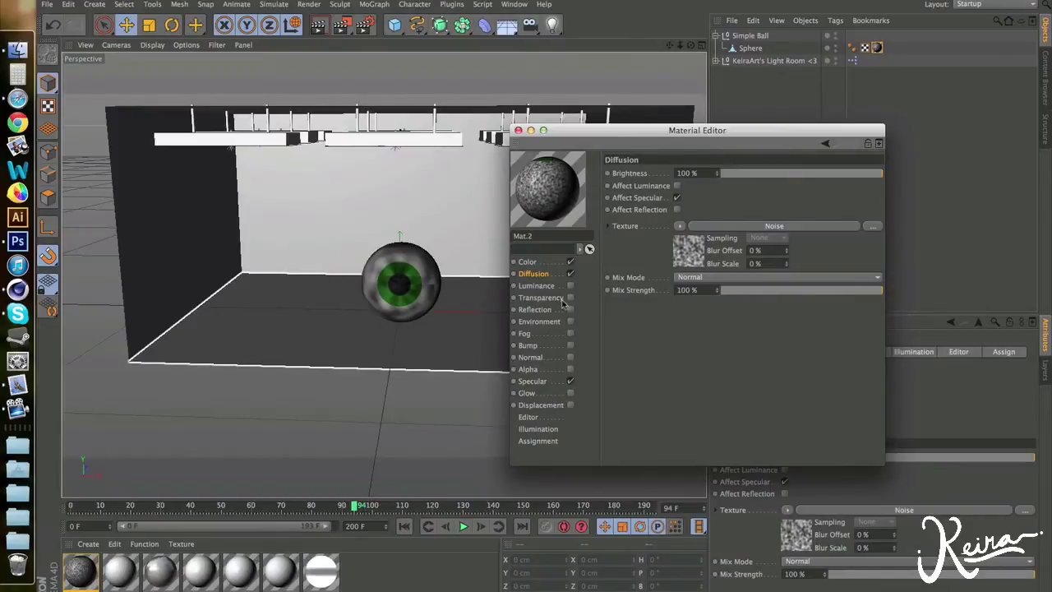
left_click(680, 227)
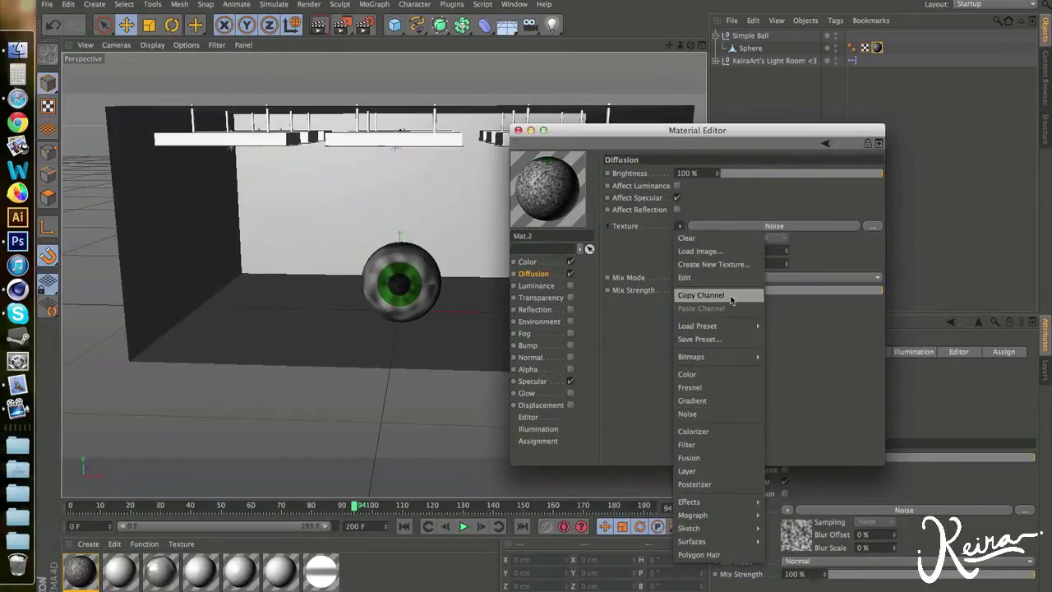
- Convert the diffusion texture to a Layer shader and add a Gradient layer above the Noise
mouse_move(723, 356)
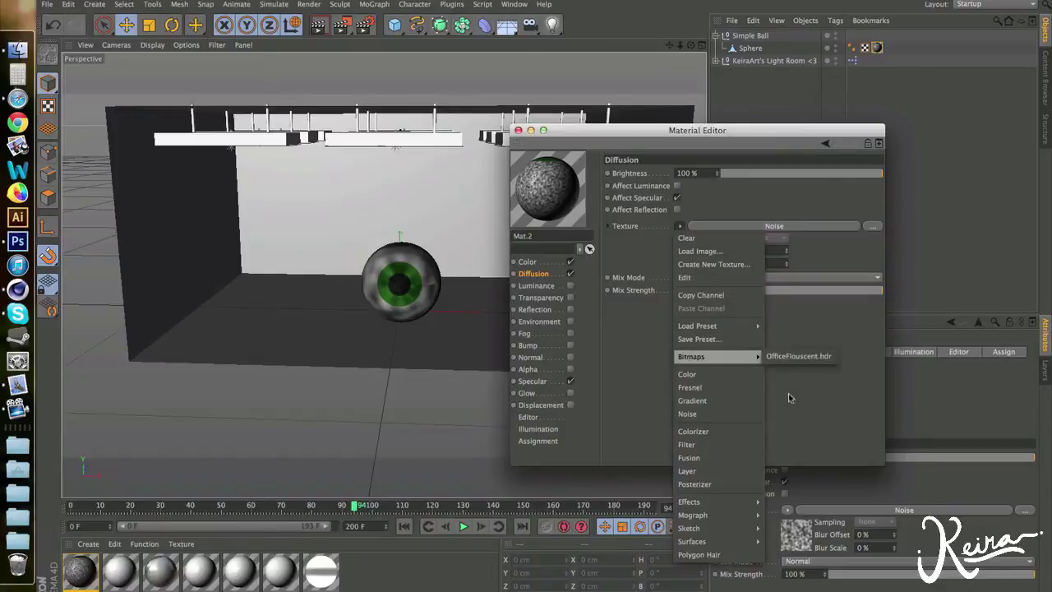
left_click(714, 471)
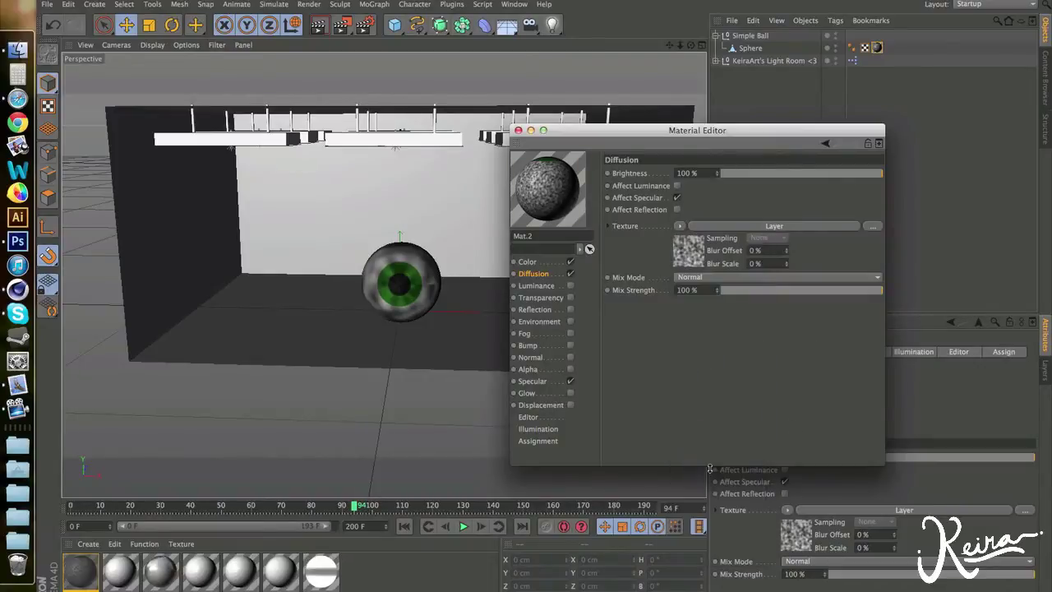
left_click(742, 226)
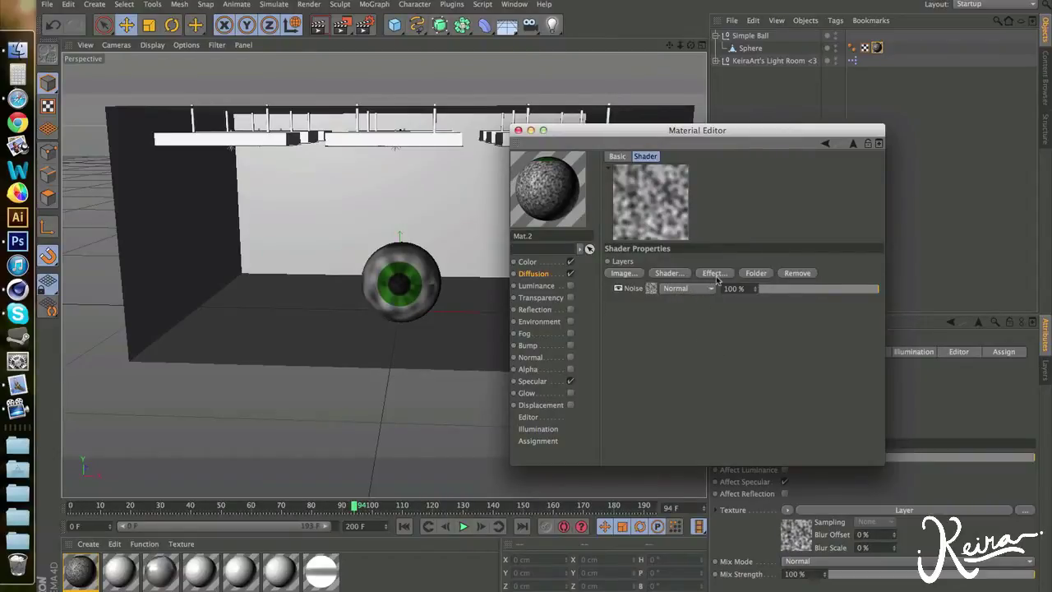
left_click(669, 273)
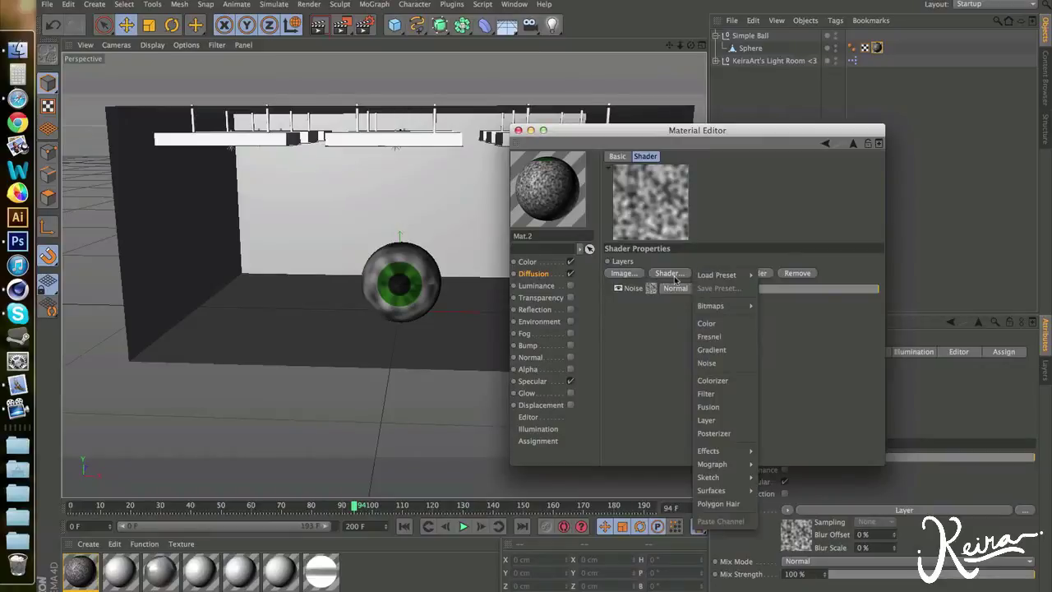
left_click(740, 352)
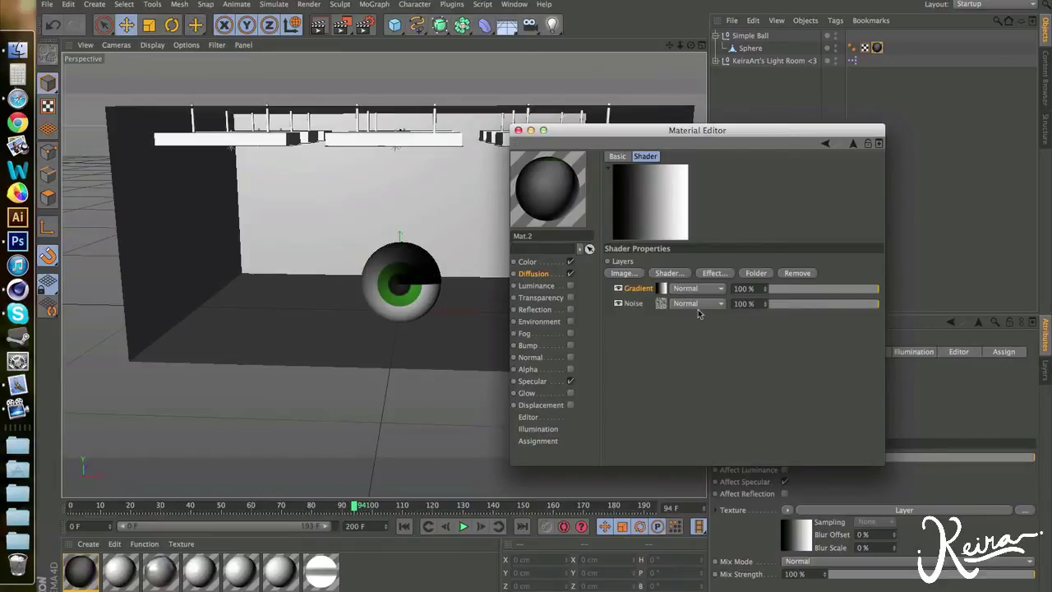
- Paste the iris gradient into the Gradient layer and set its Type to 2D - V
left_click(658, 289)
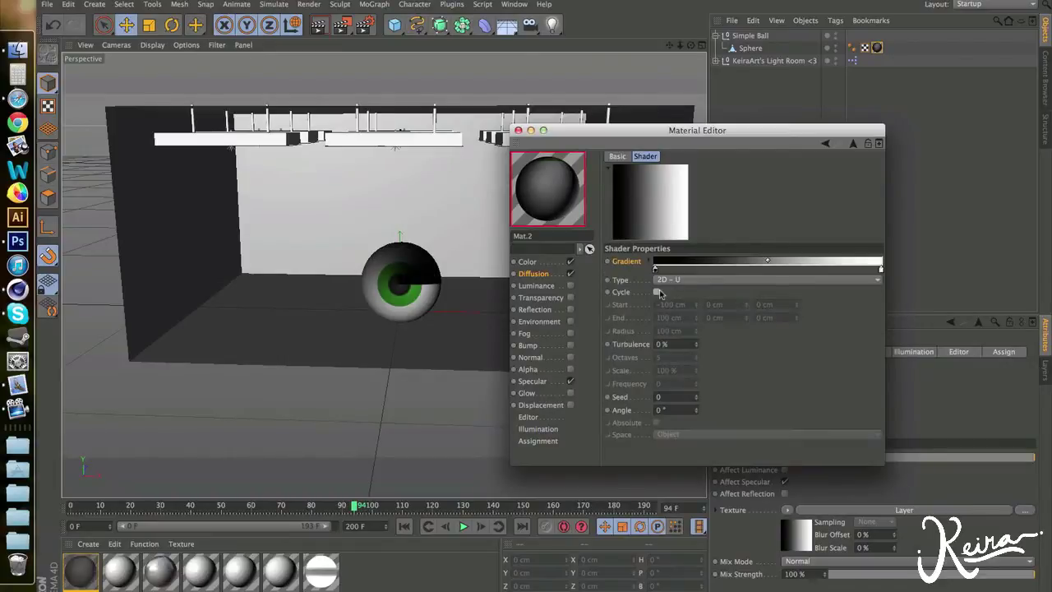
right_click(614, 263)
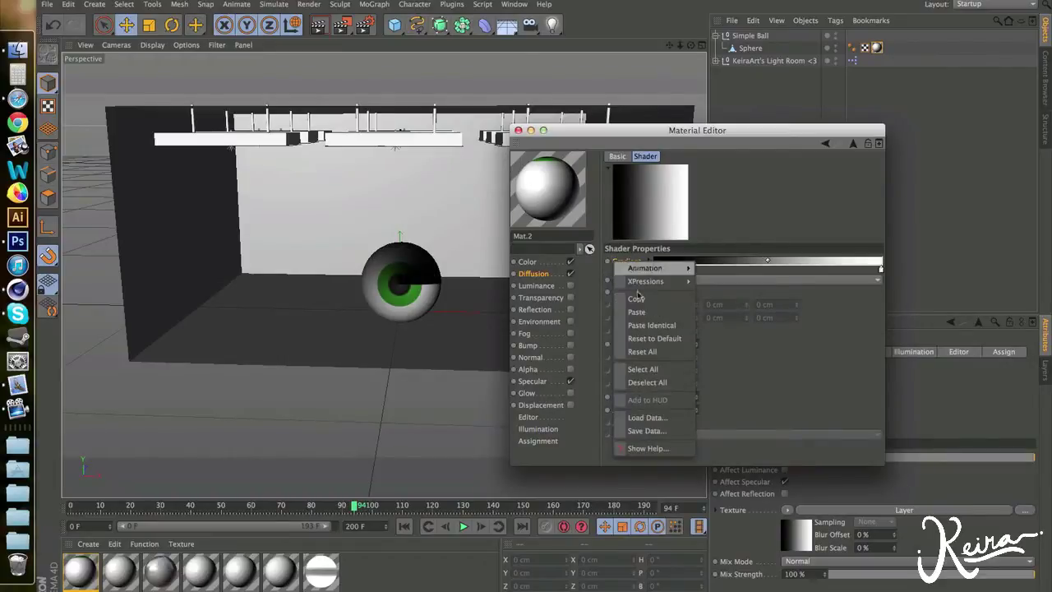
left_click(682, 317)
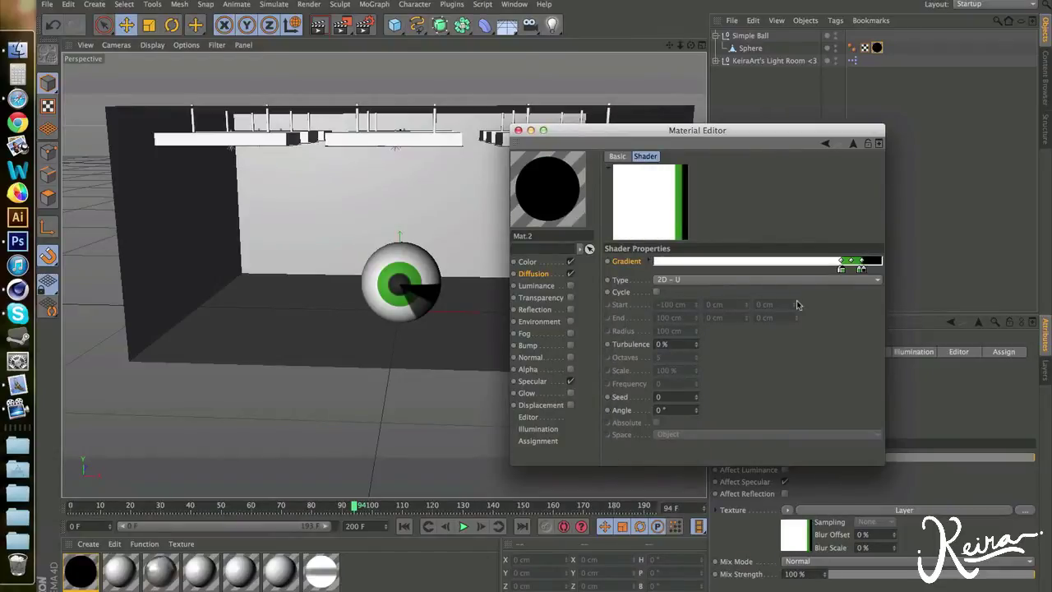
left_click(679, 281)
left_click(688, 306)
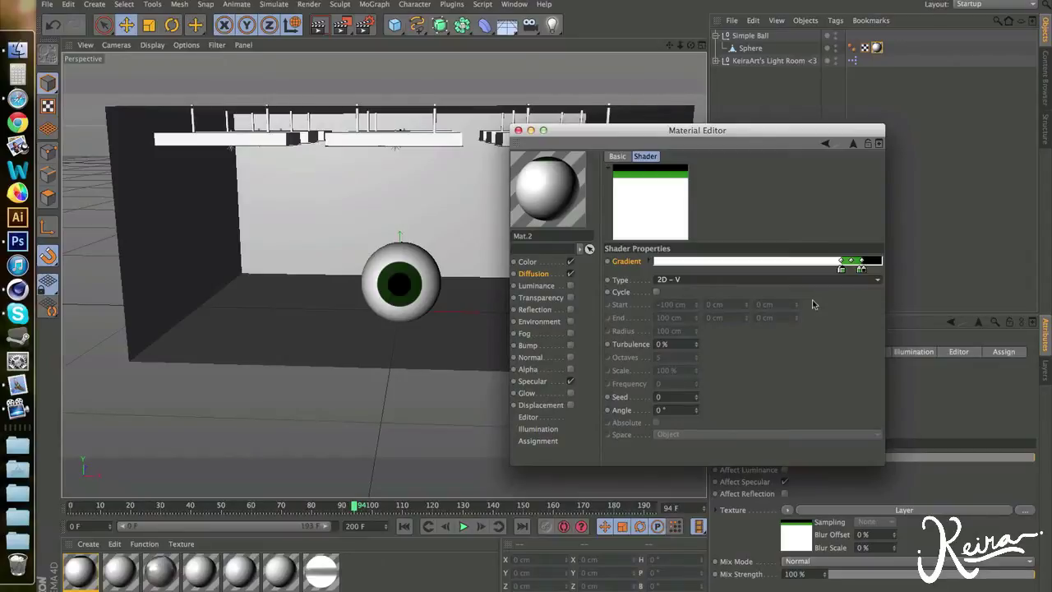
- Recolour the diffusion gradient's knots, turning the green iris knots black for a dark ring
double_click(844, 272)
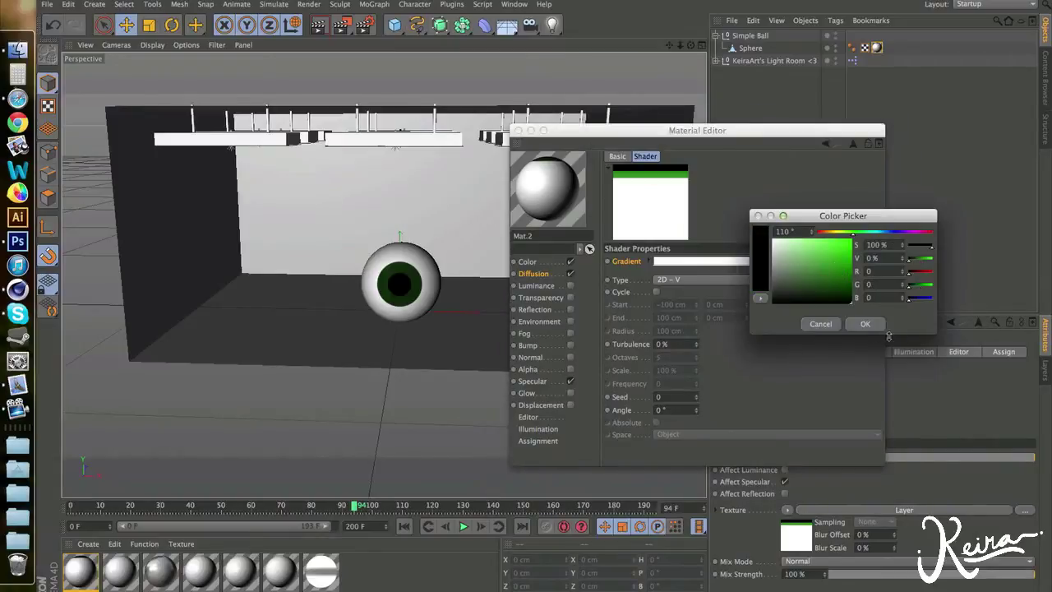
left_click(871, 329)
double_click(842, 270)
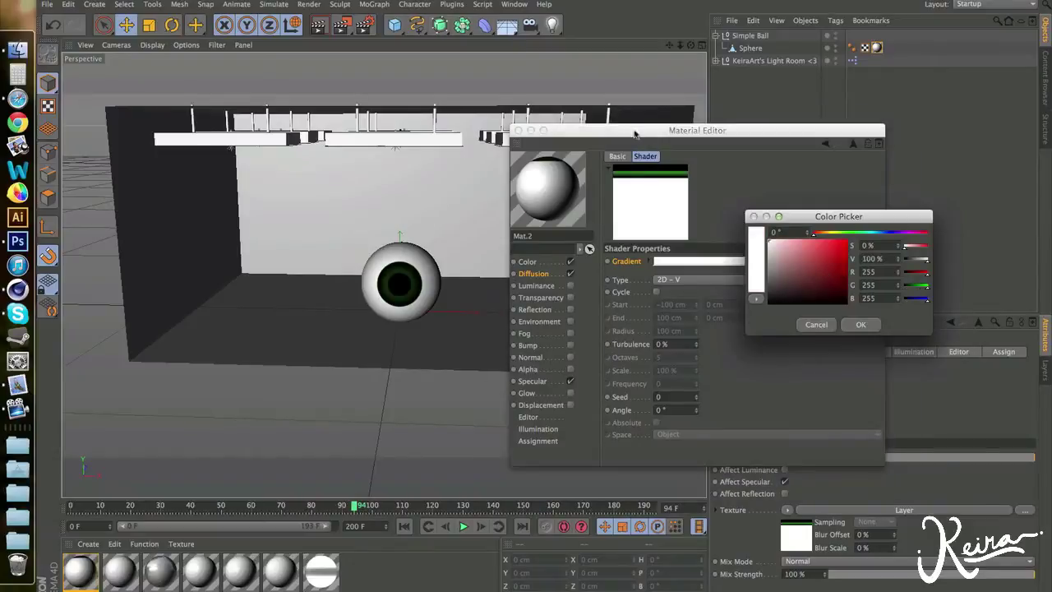
left_click(863, 324)
double_click(861, 271)
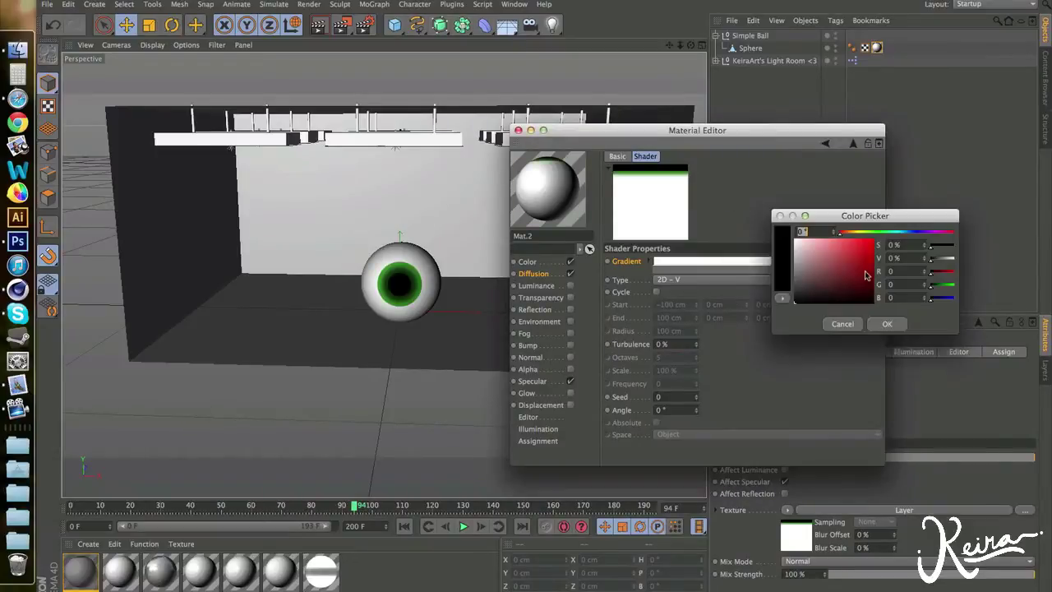
left_click(886, 324)
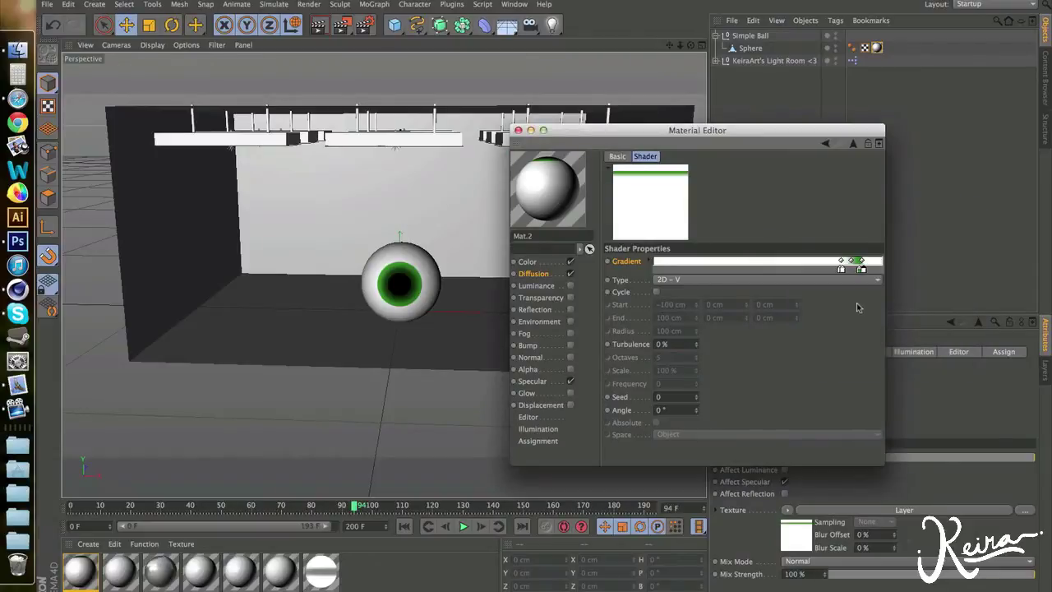
double_click(862, 270)
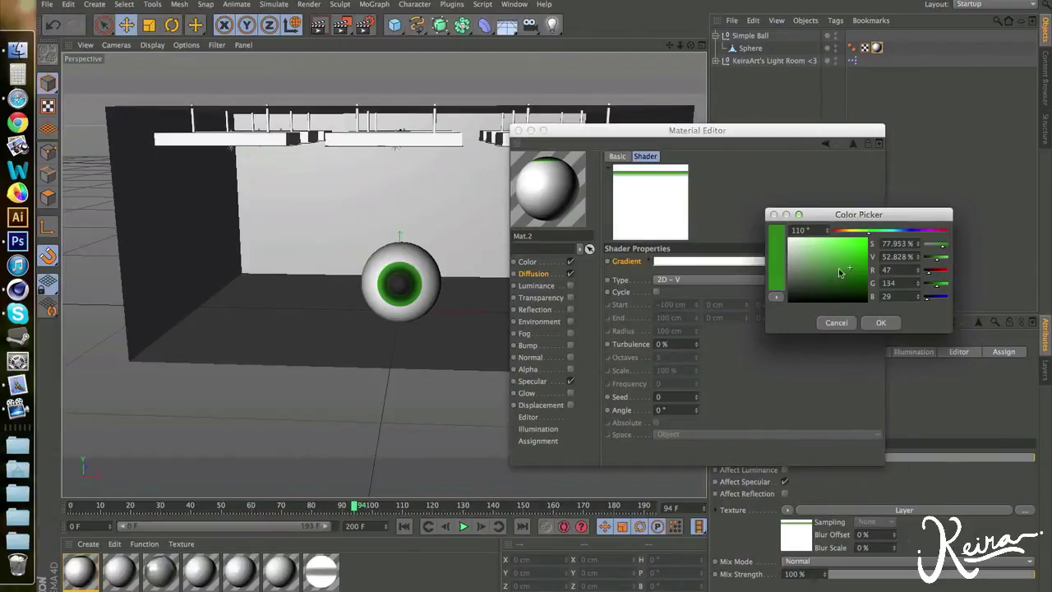
left_click(881, 323)
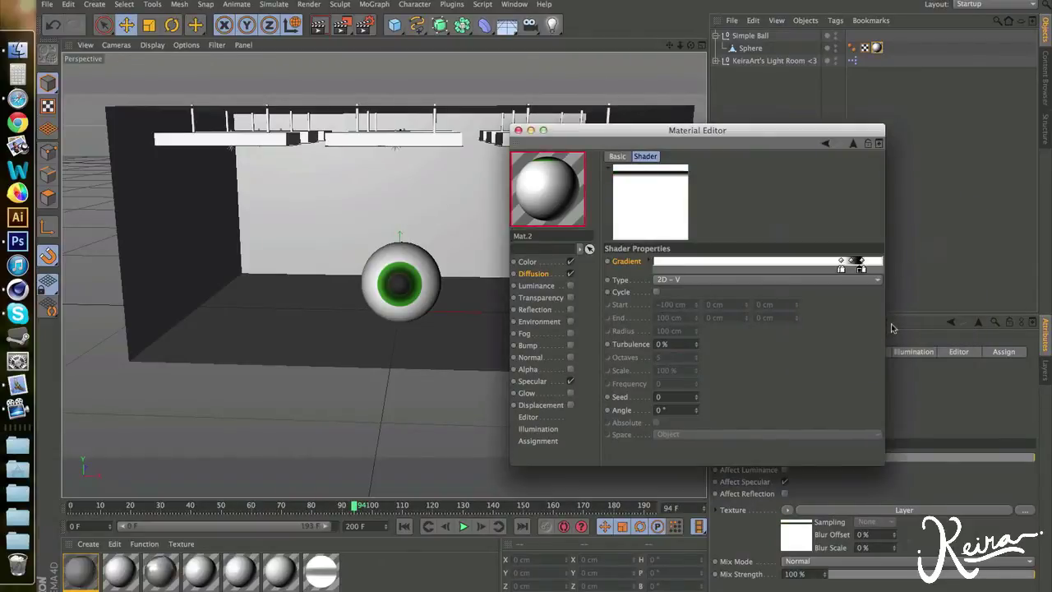
double_click(843, 271)
left_click_drag(822, 282, 822, 301)
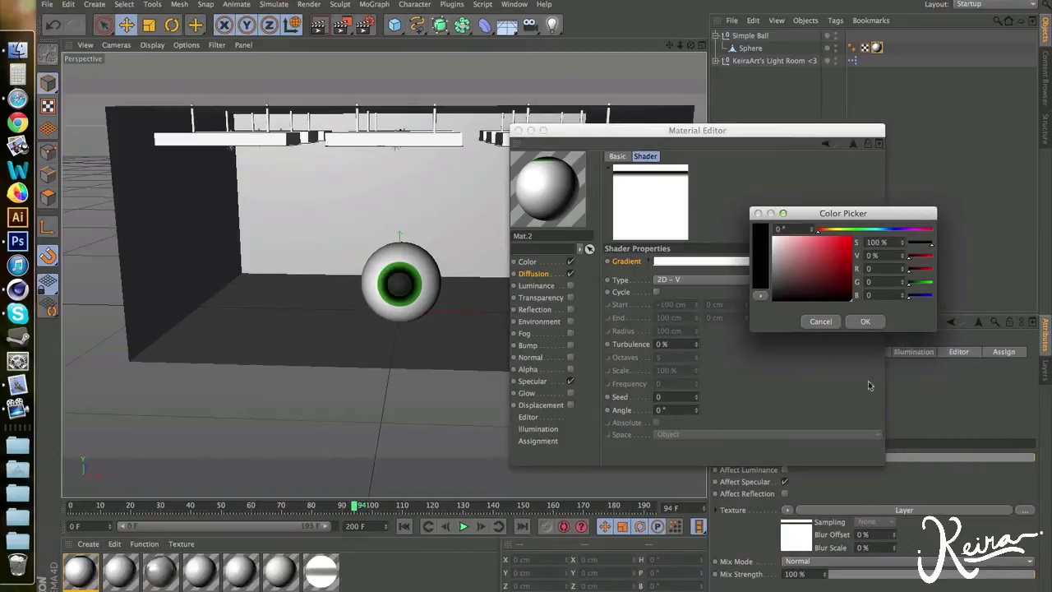
left_click(864, 321)
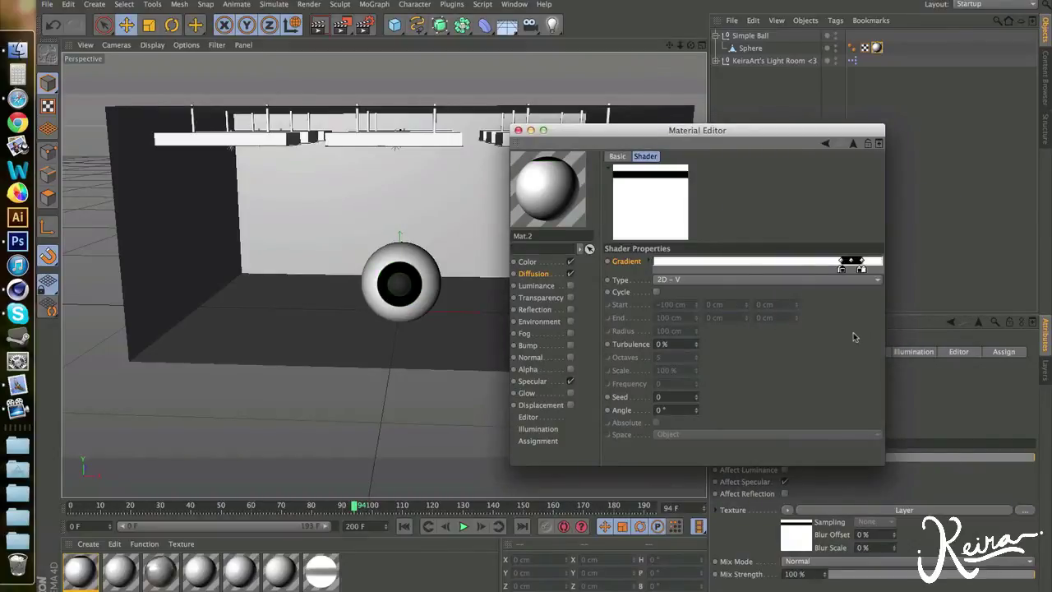
- Set the Gradient layer's blend mode to Screen and show the Noise layer's settings
left_click(854, 144)
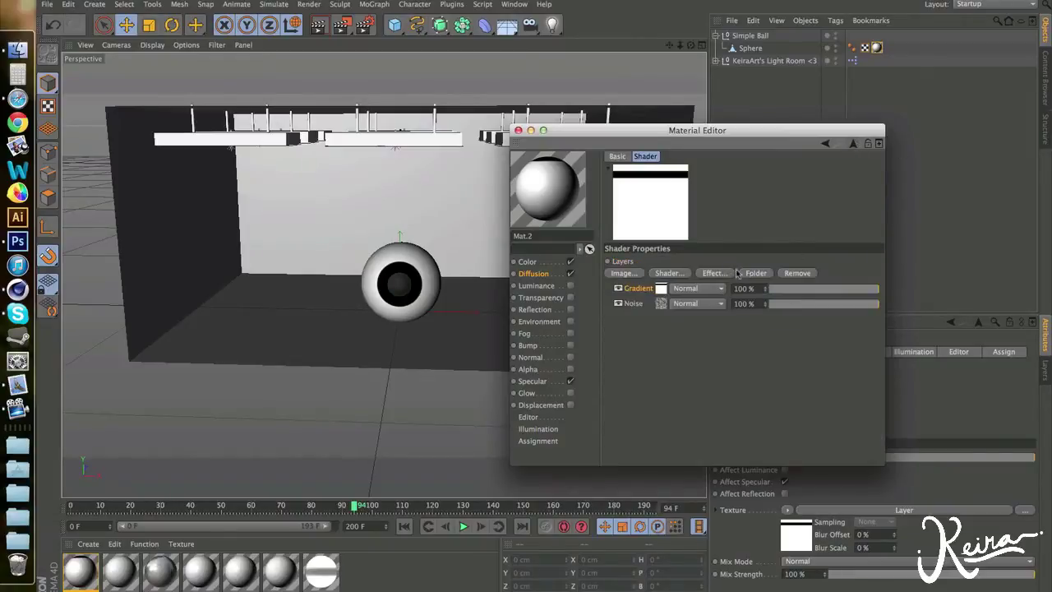
left_click(699, 294)
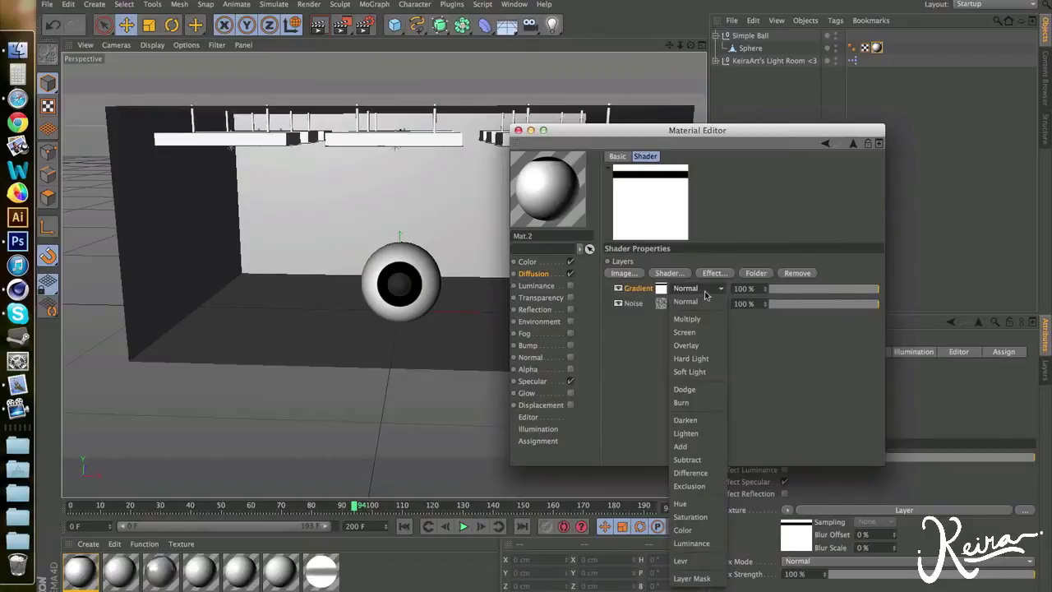
left_click(701, 332)
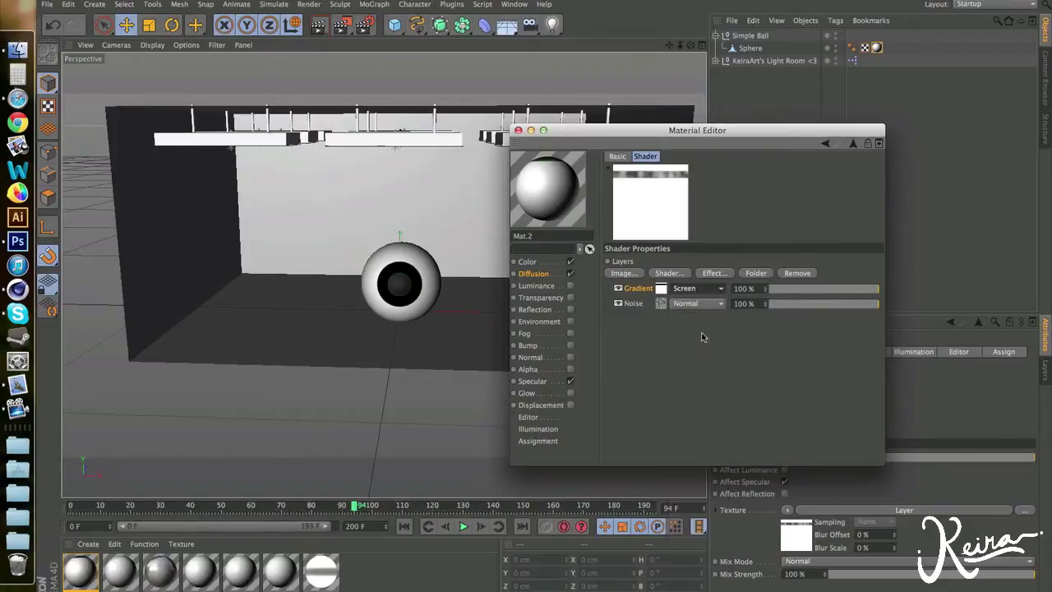
left_click(662, 305)
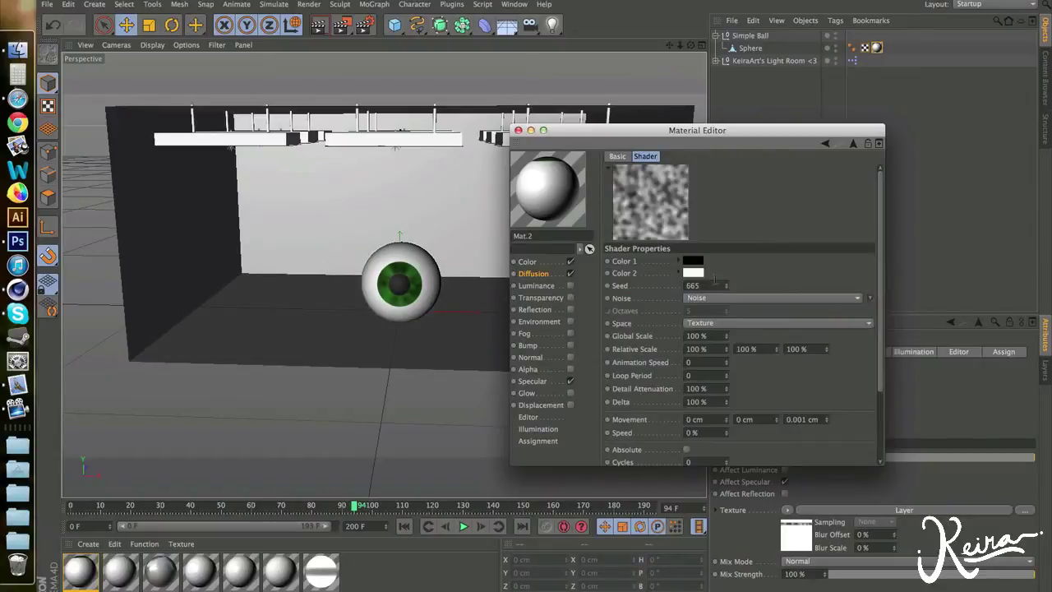
- Switch the noise to Fire and make its first colour grey
left_click(710, 299)
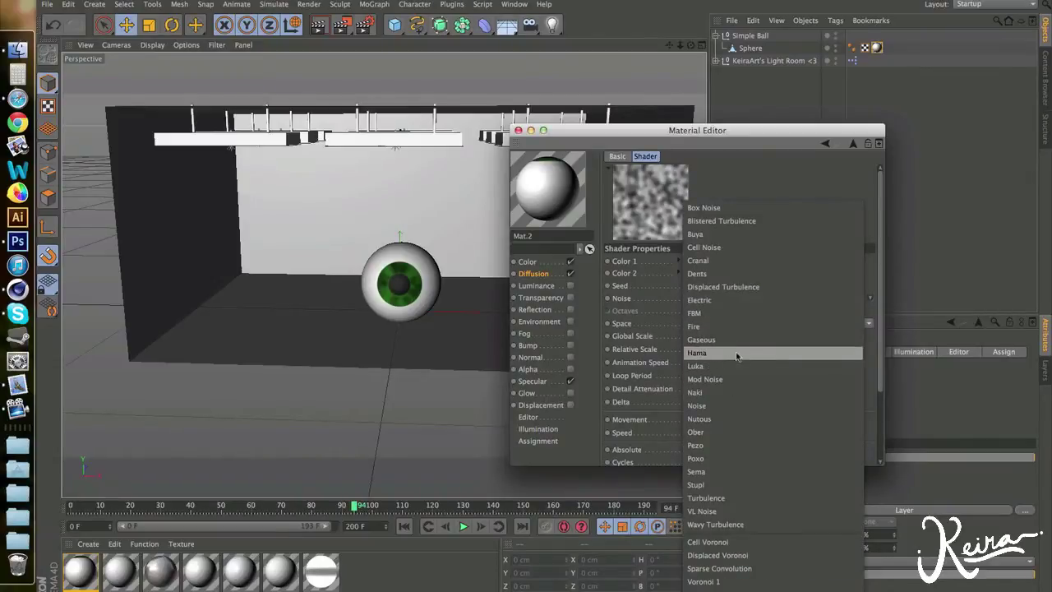
left_click(738, 330)
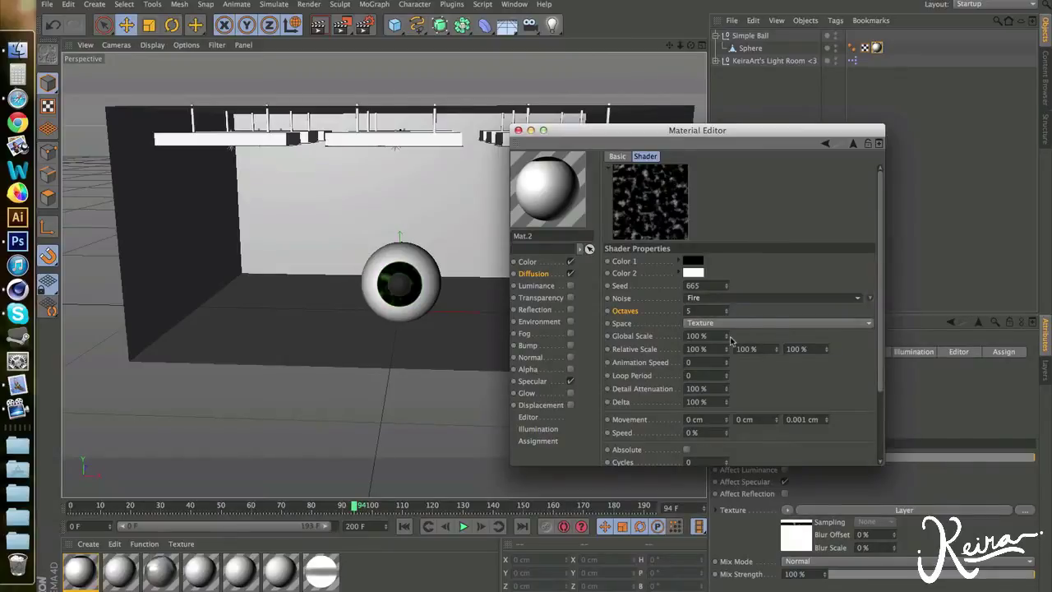
left_click(698, 261)
left_click_drag(673, 279, 636, 270)
left_click(739, 314)
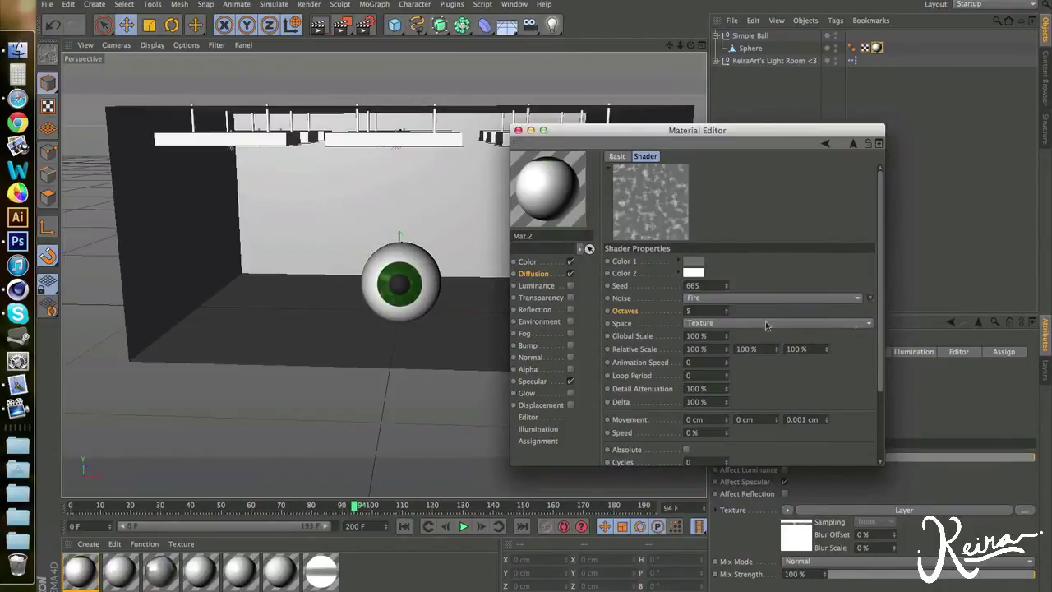
- Set the noise's X relative scale to 23%, Space to UV (2D), and type to Naki
left_click_drag(726, 350, 727, 353)
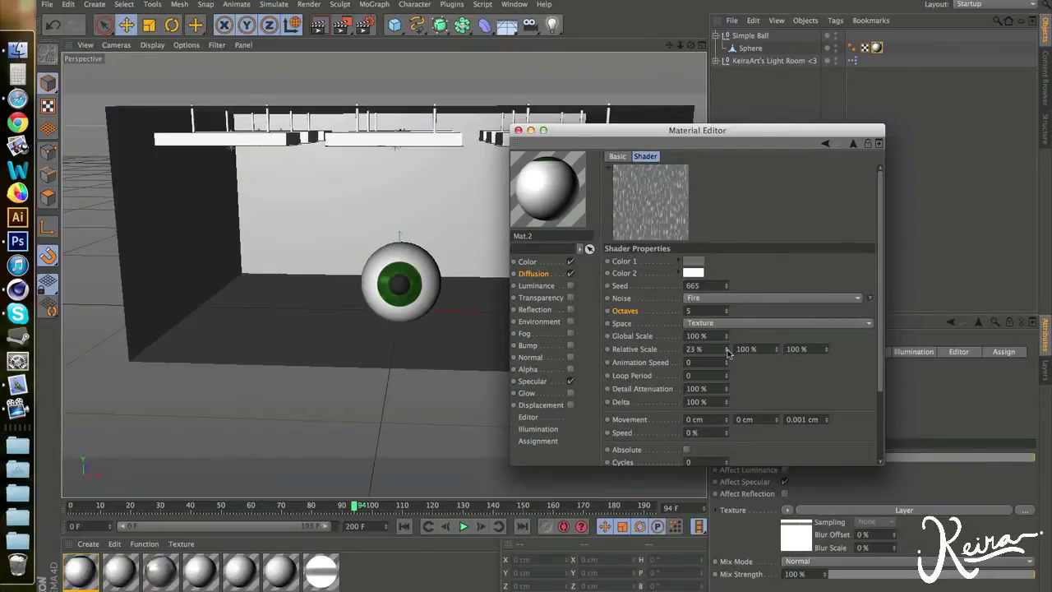
left_click(754, 324)
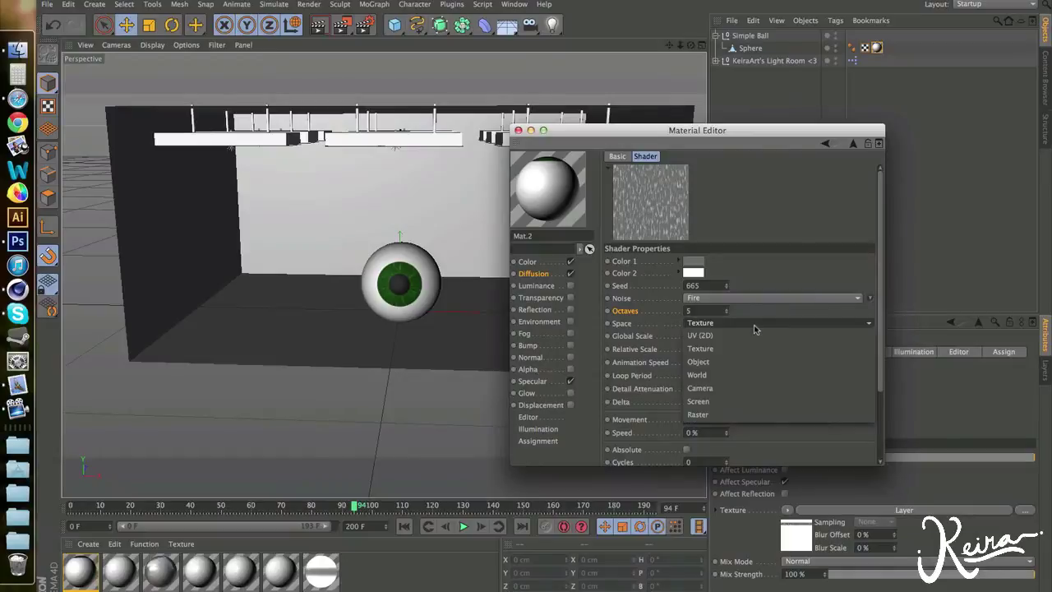
left_click(727, 336)
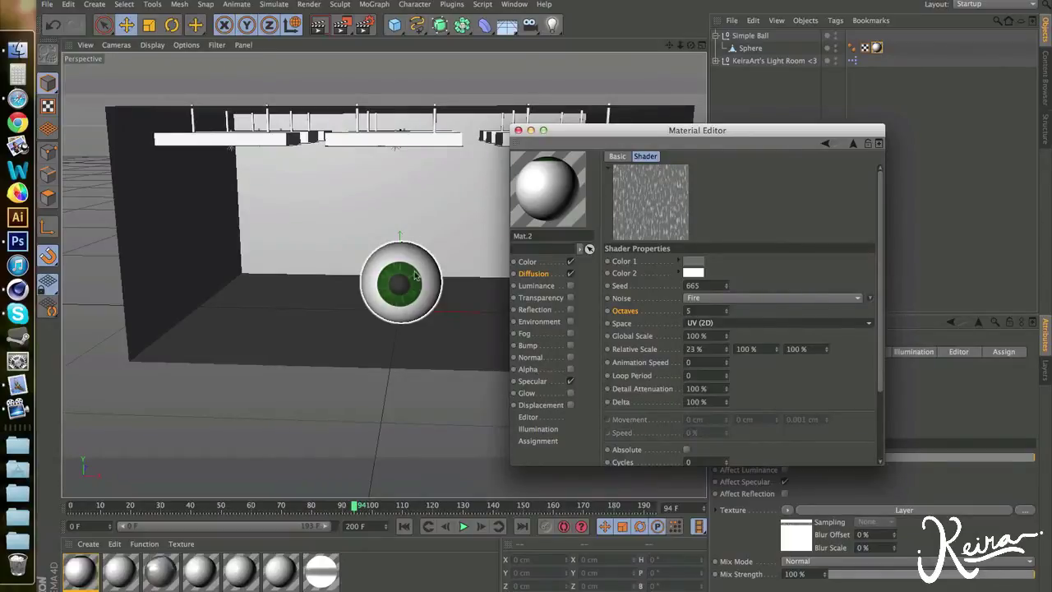
scroll(402, 262, "up", 3)
scroll(402, 262, "up", 4)
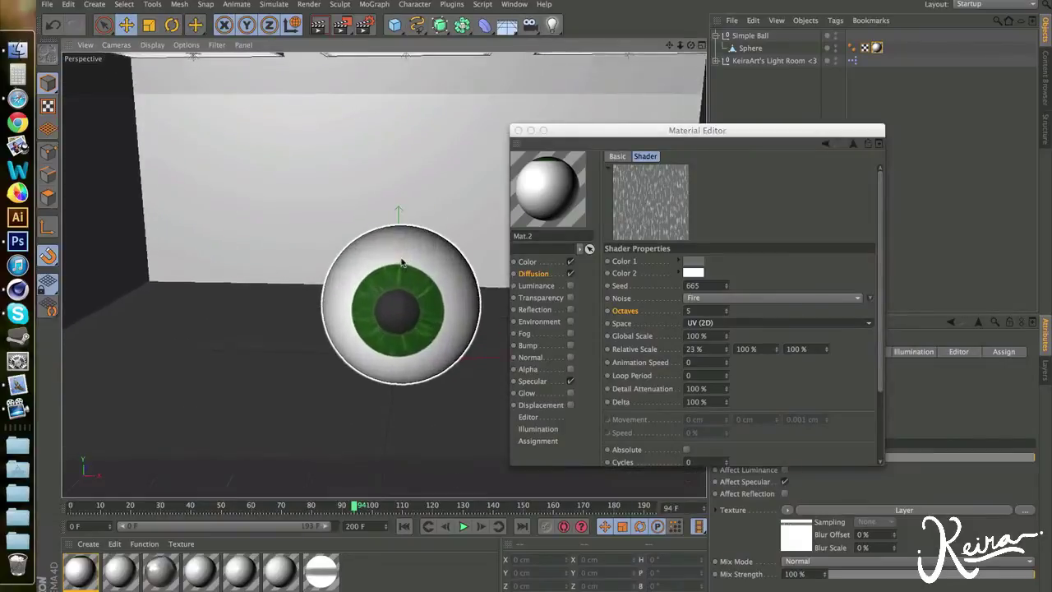
scroll(403, 263, "down", 5)
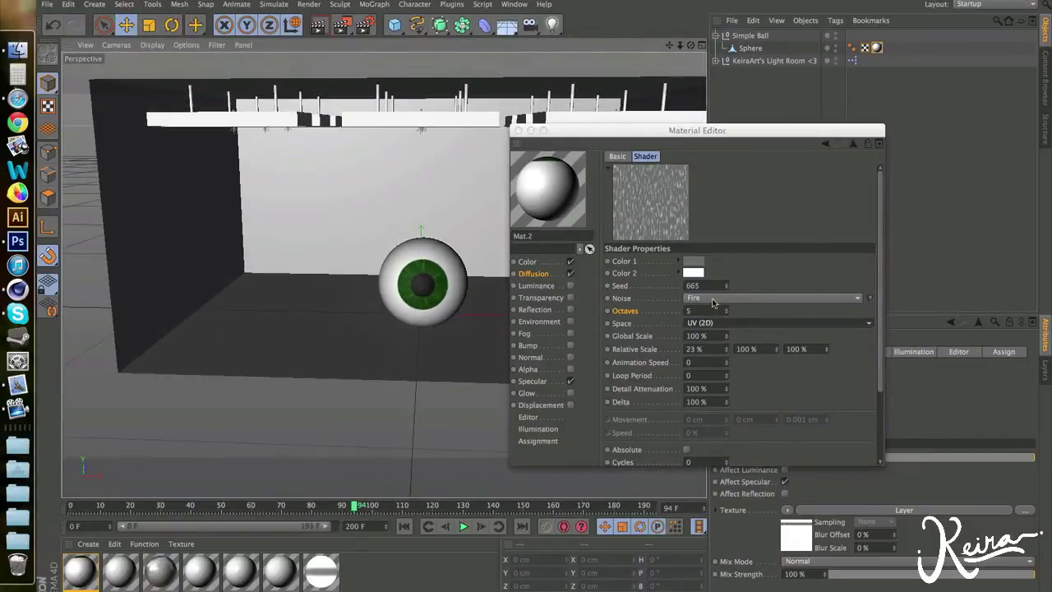
left_click(713, 302)
left_click(728, 392)
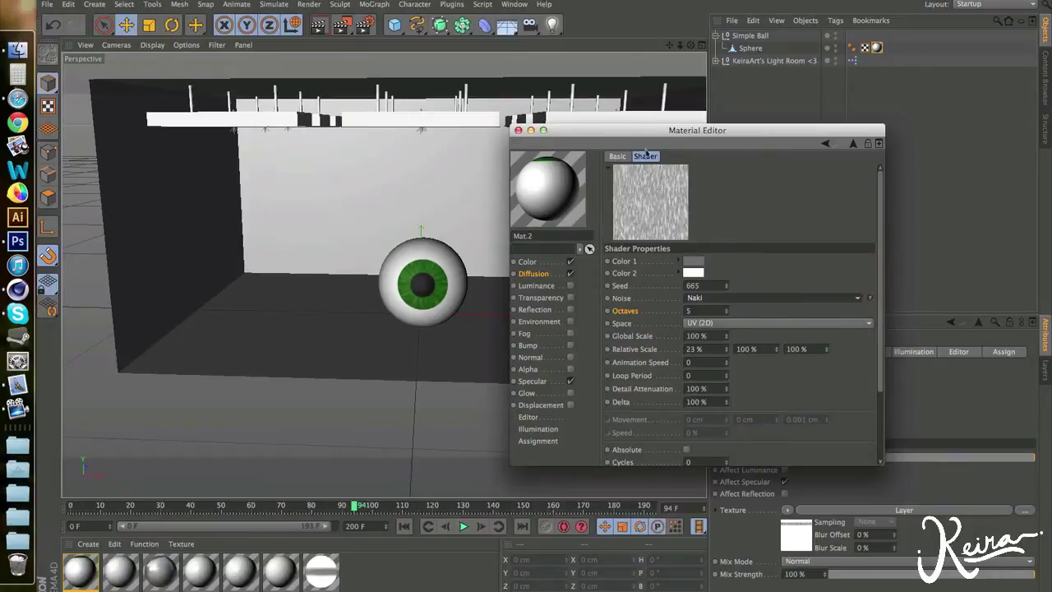
- Lower the Gradient and Noise layer opacities in the diffusion stack, then close the Material Editor
left_click(852, 143)
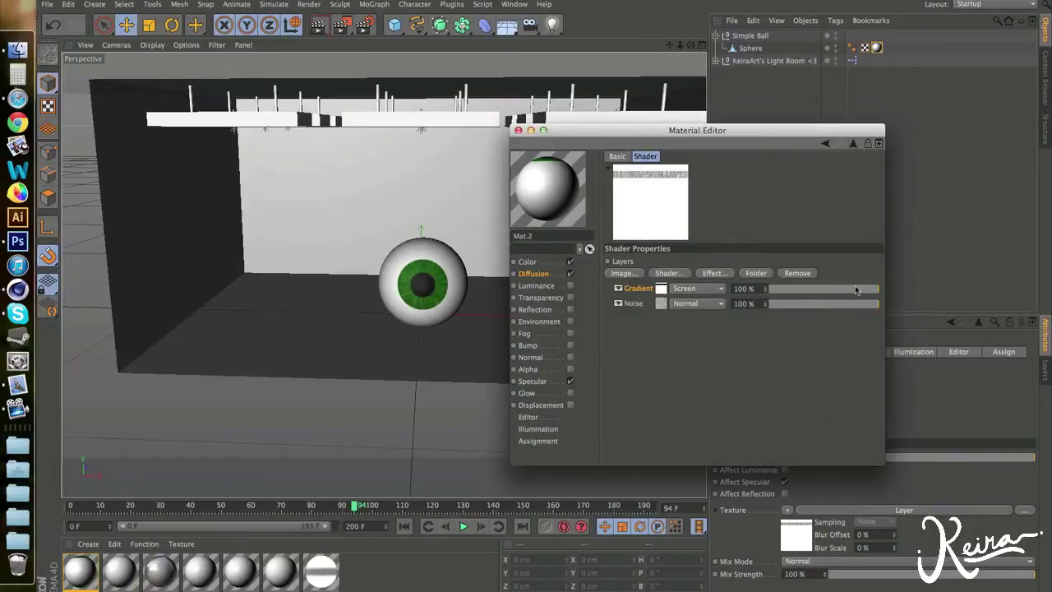
left_click_drag(876, 292, 974, 292)
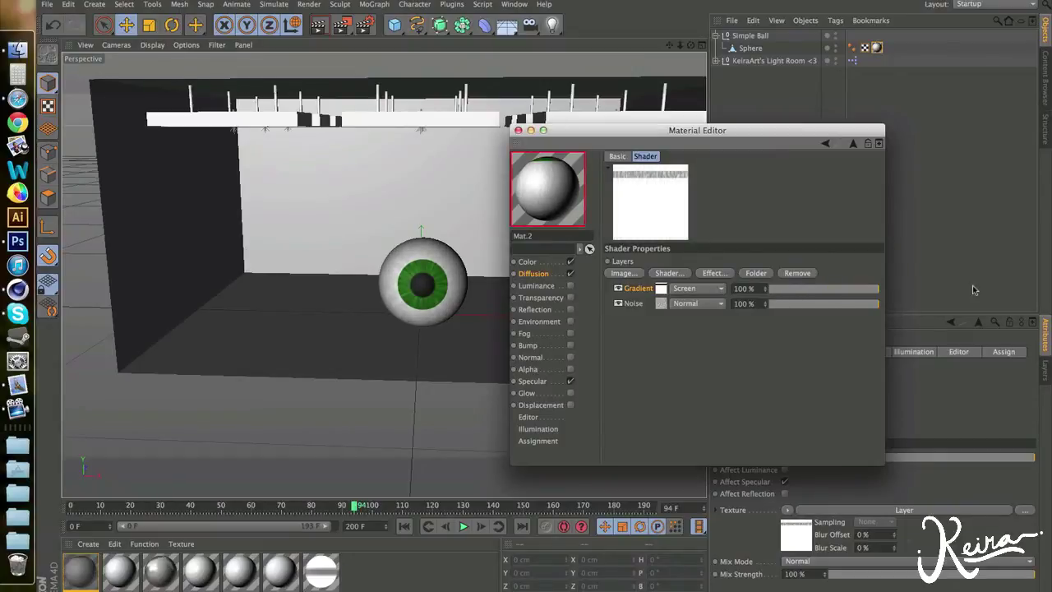
left_click_drag(858, 307, 963, 306)
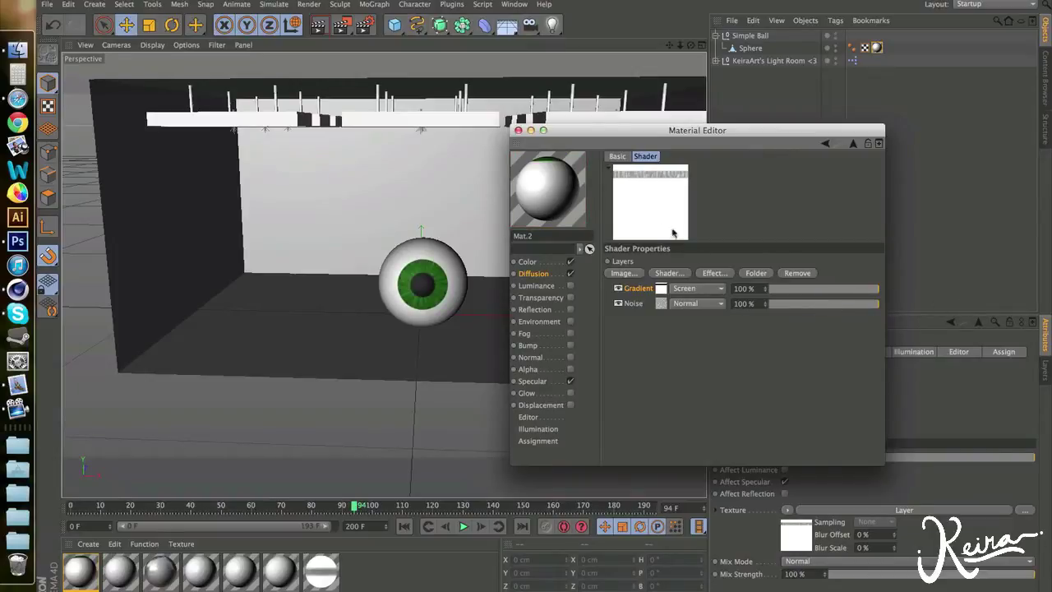
left_click(518, 130)
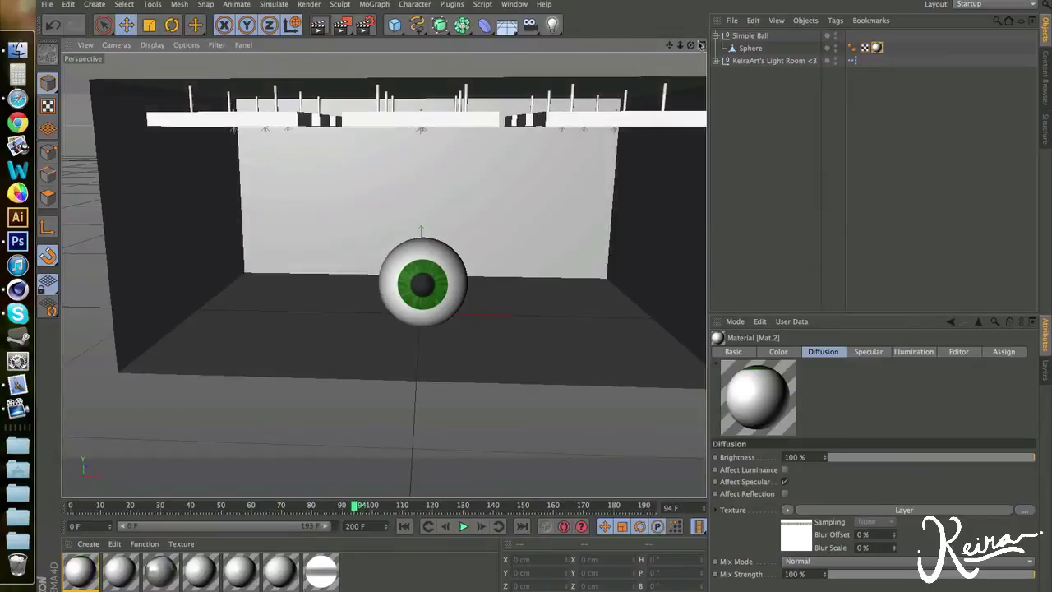
- Reopen Mat.2 and enable its reflection at 3 % brightness
left_click_drag(691, 44, 656, 60)
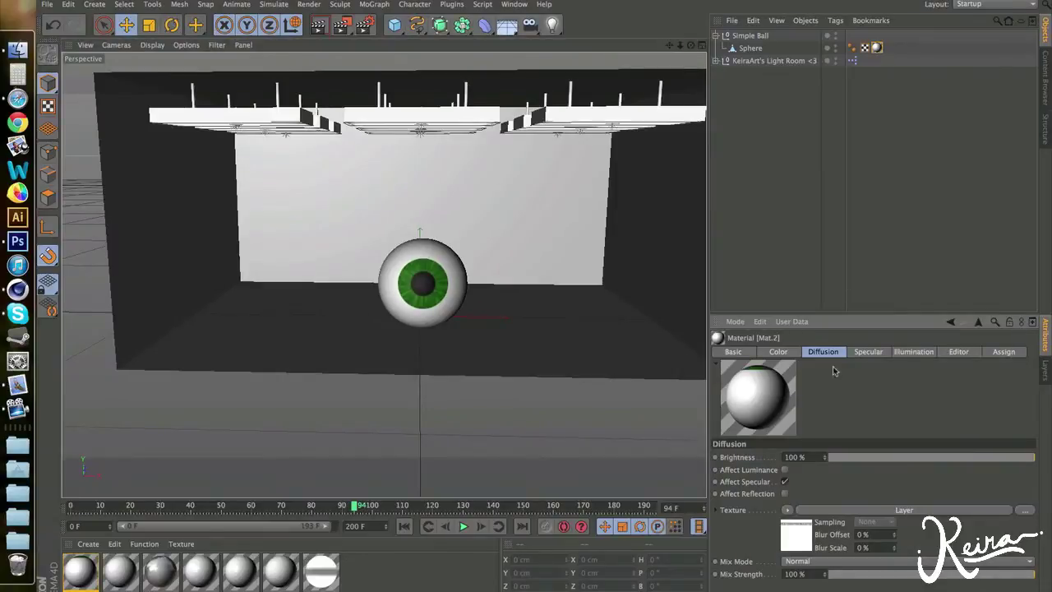
double_click(92, 578)
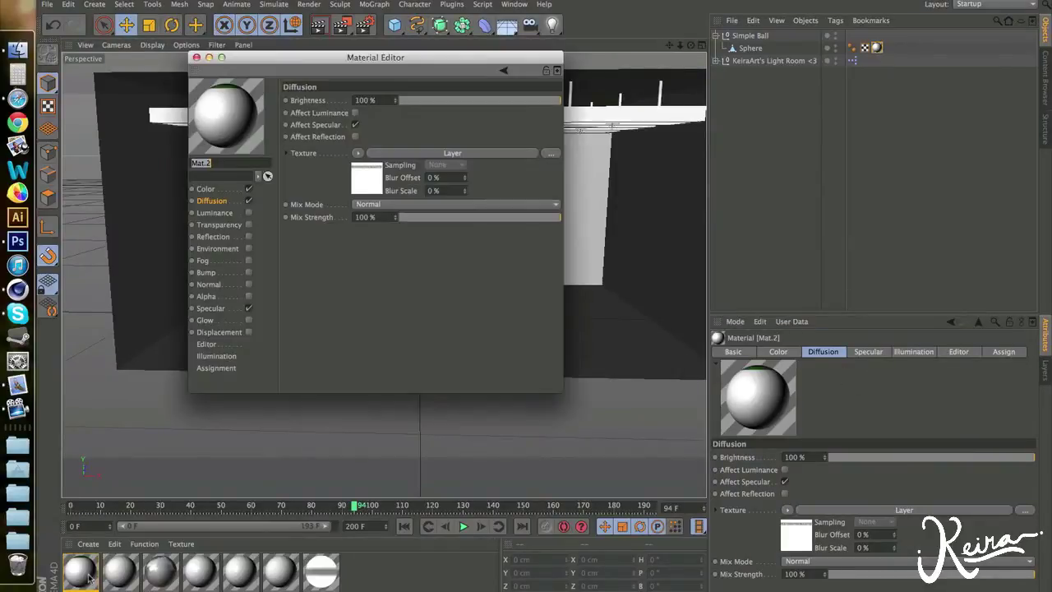
left_click_drag(395, 57, 784, 79)
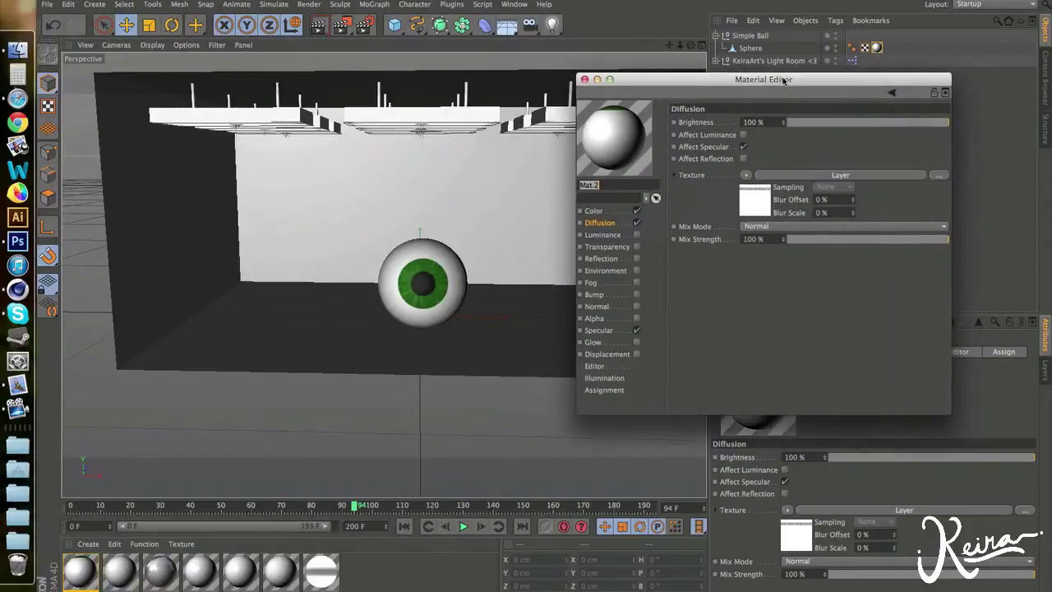
left_click(637, 259)
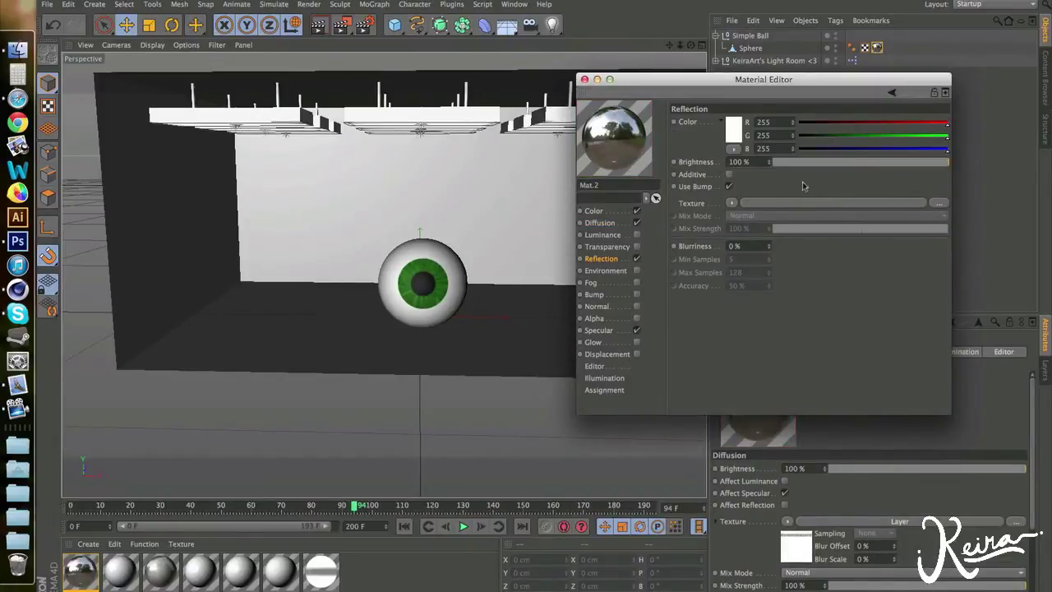
left_click_drag(828, 165, 776, 165)
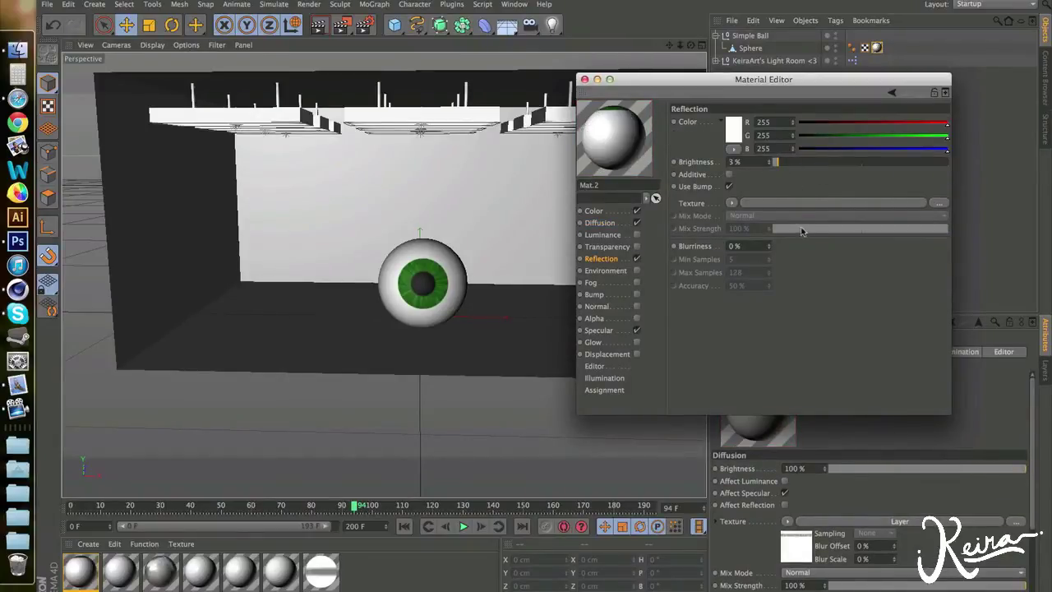
- Drive Mat.2's reflection with a Fresnel texture at 11 % mix strength
left_click(734, 205)
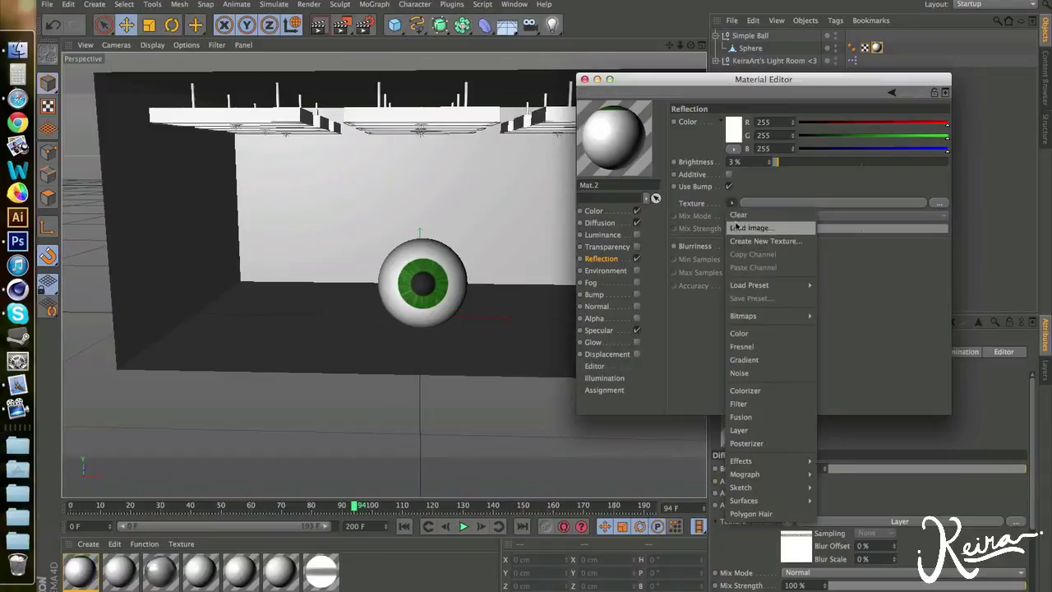
left_click(772, 351)
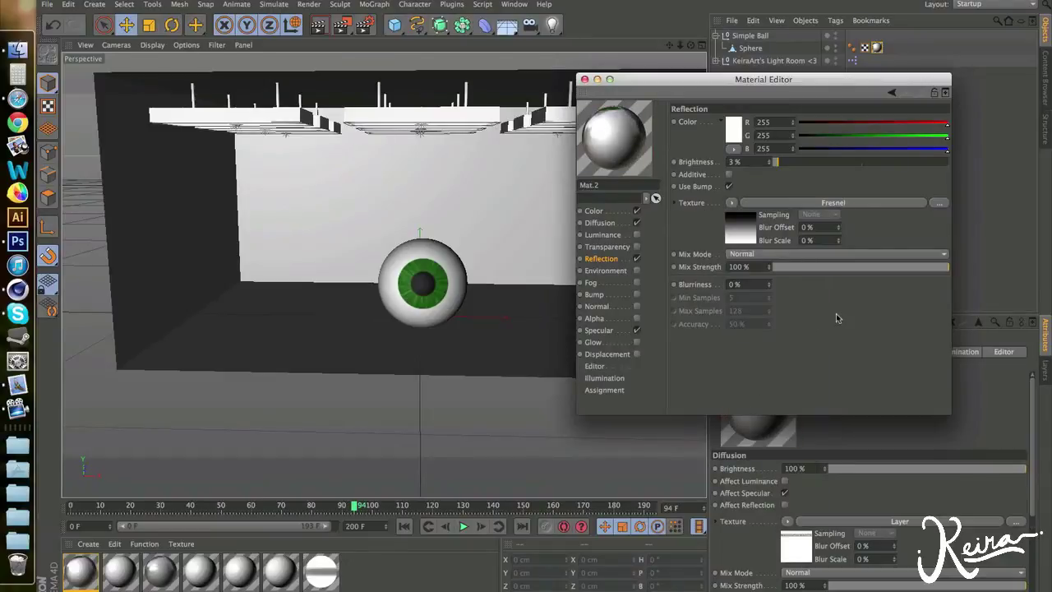
left_click_drag(819, 269, 793, 271)
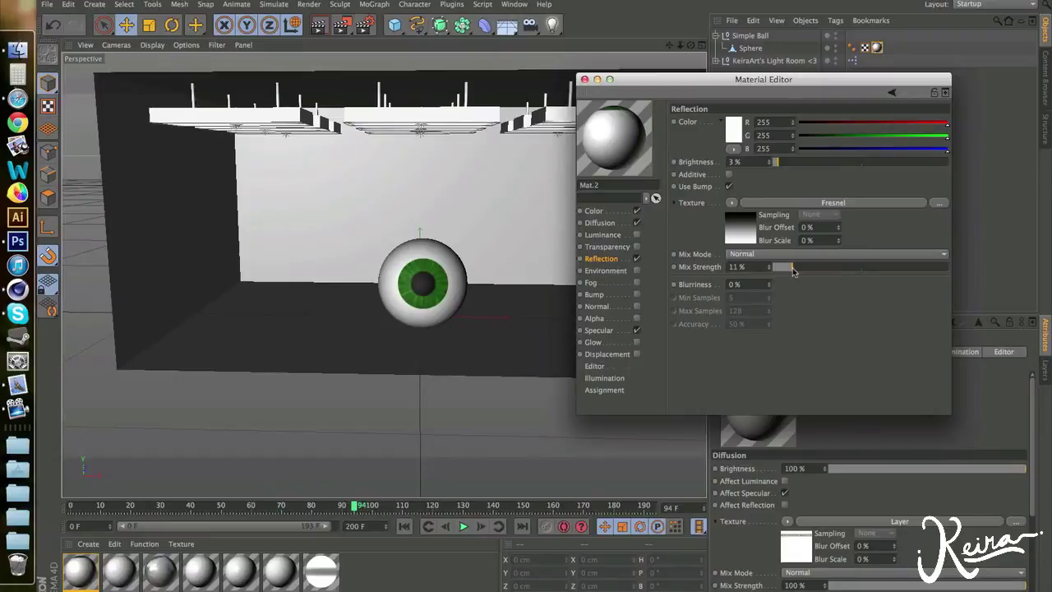
- Duplicate the eyeball Sphere inside Simple Ball to create Sphere.1
left_click(585, 79)
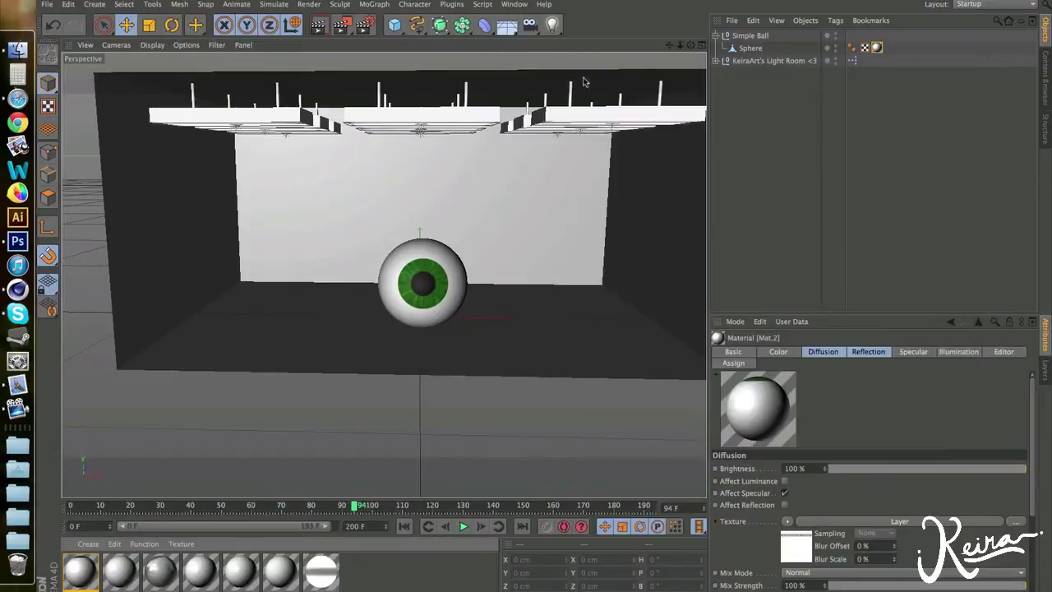
mouse_move(690, 45)
left_mouse_down()
mouse_move(624, 48)
mouse_move(694, 46)
left_mouse_up()
left_click(750, 49)
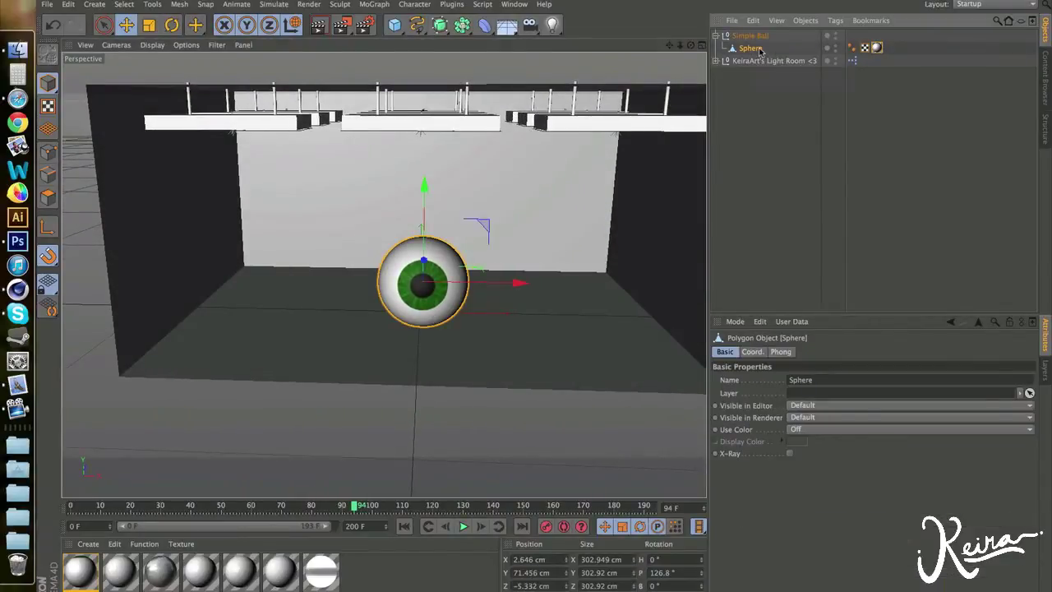
left_click_drag(759, 51, 758, 47)
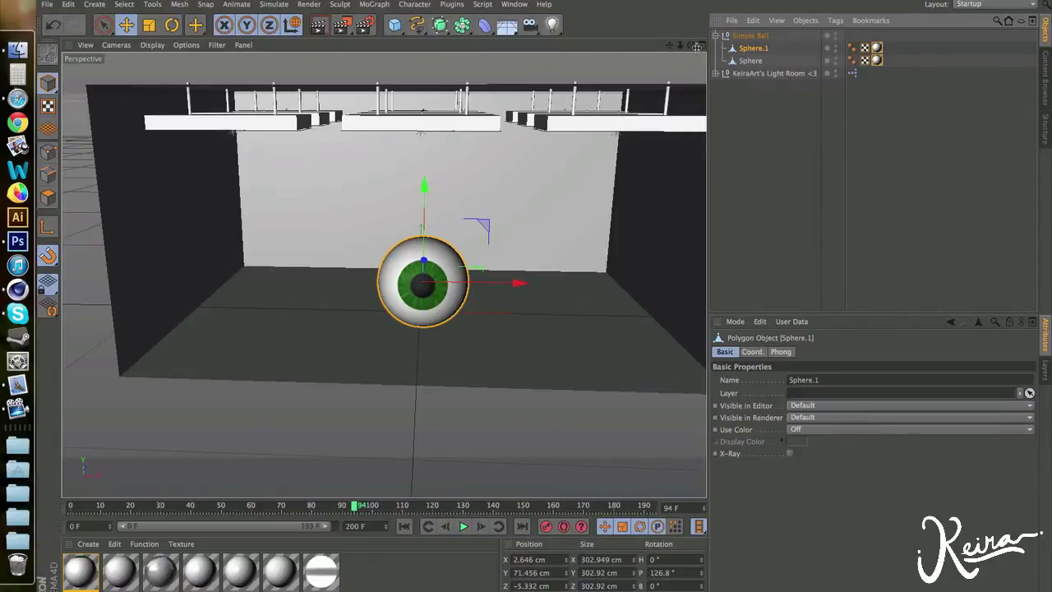
mouse_move(690, 44)
left_mouse_down()
mouse_move(590, 46)
mouse_move(703, 49)
left_mouse_up()
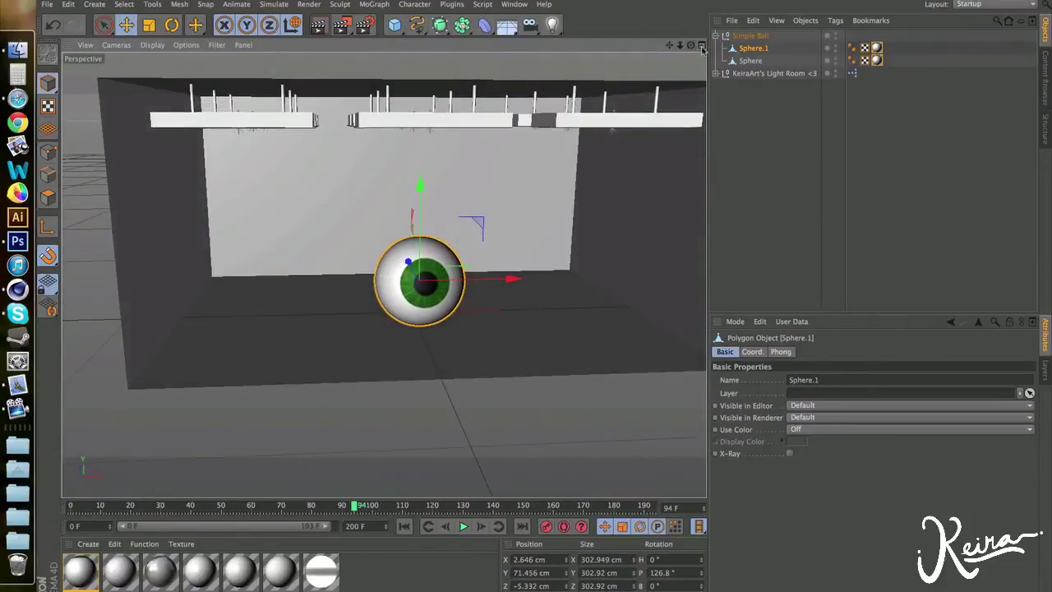
- Add a Cloth NURBS object, nest Sphere.1 in it, and select Sphere.1's Mat.2 tag
left_click(273, 5)
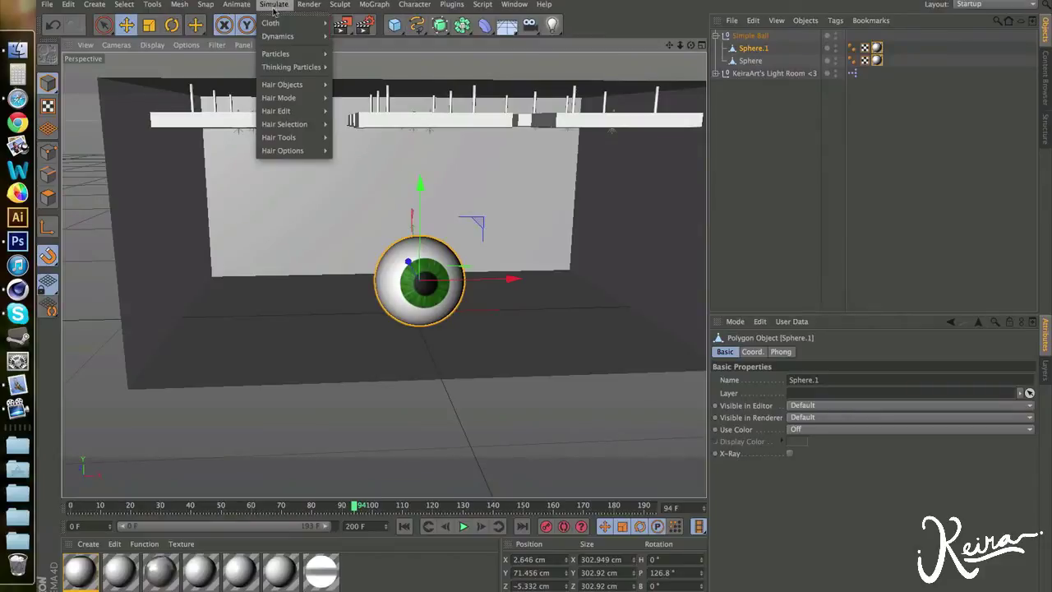
mouse_move(302, 27)
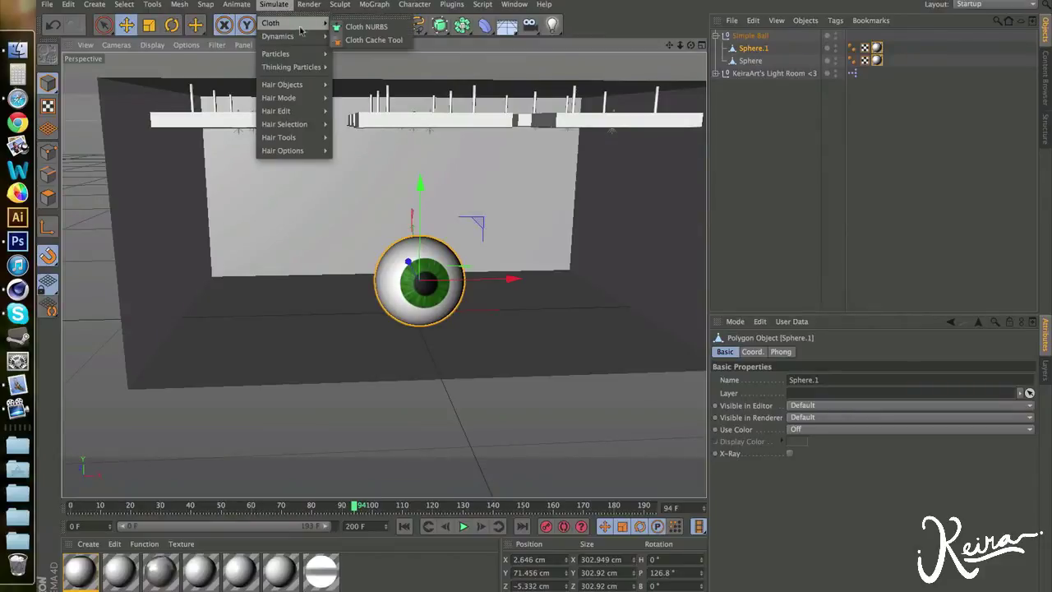
left_click(366, 28)
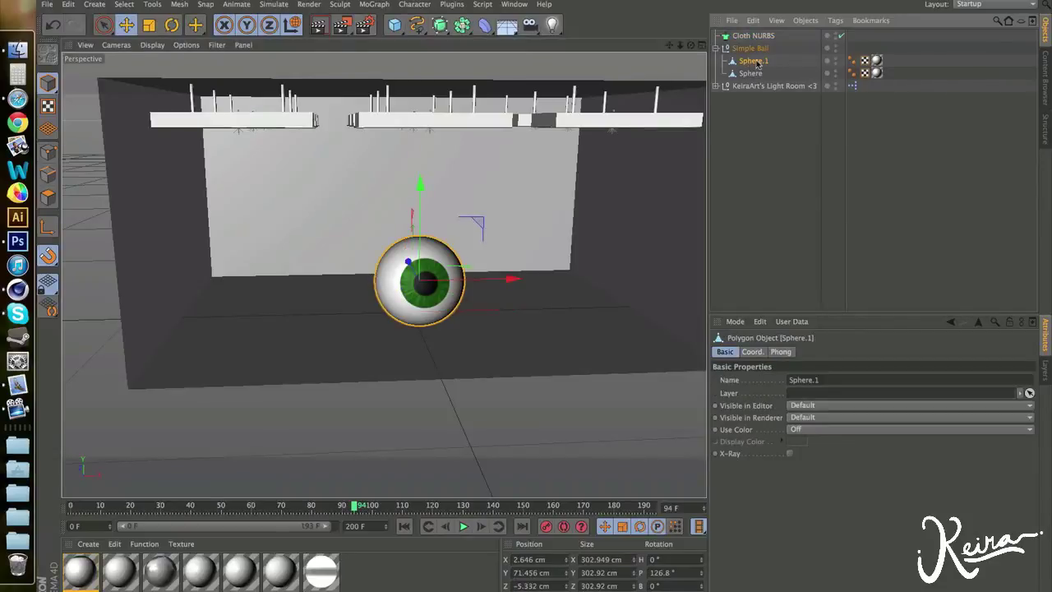
left_click_drag(757, 64, 765, 38)
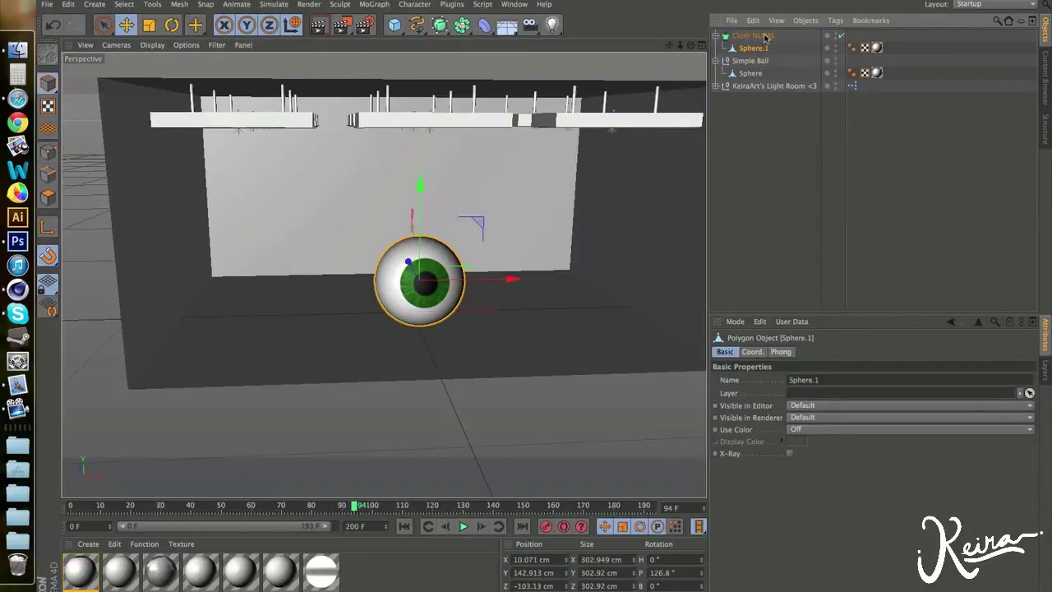
left_click(749, 36)
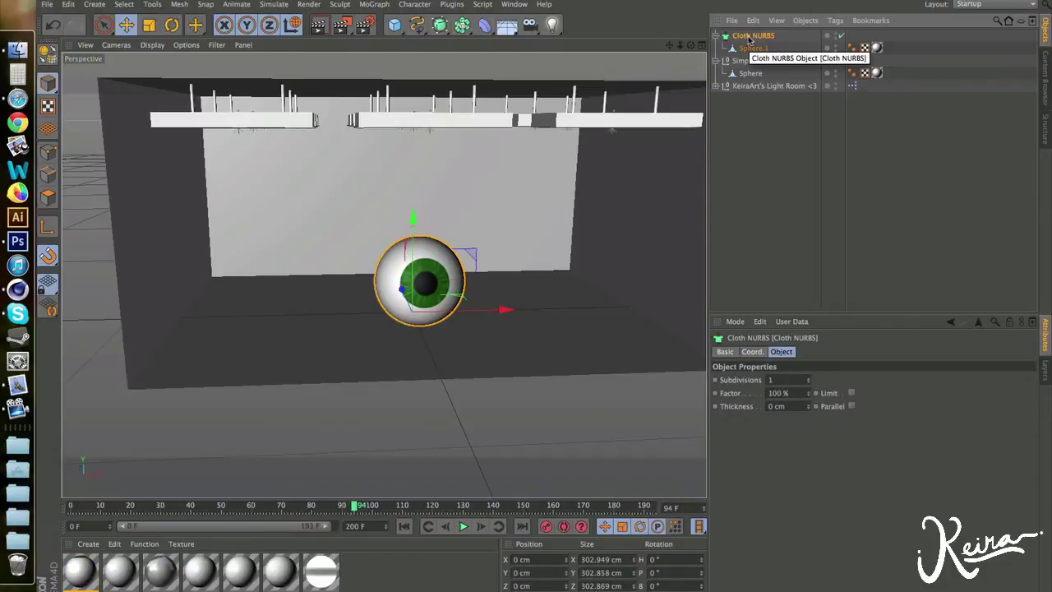
left_click(876, 50)
- Delete Sphere.1's Mat.2 tag, then create a new material Mat.3 and open it
key("Delete")
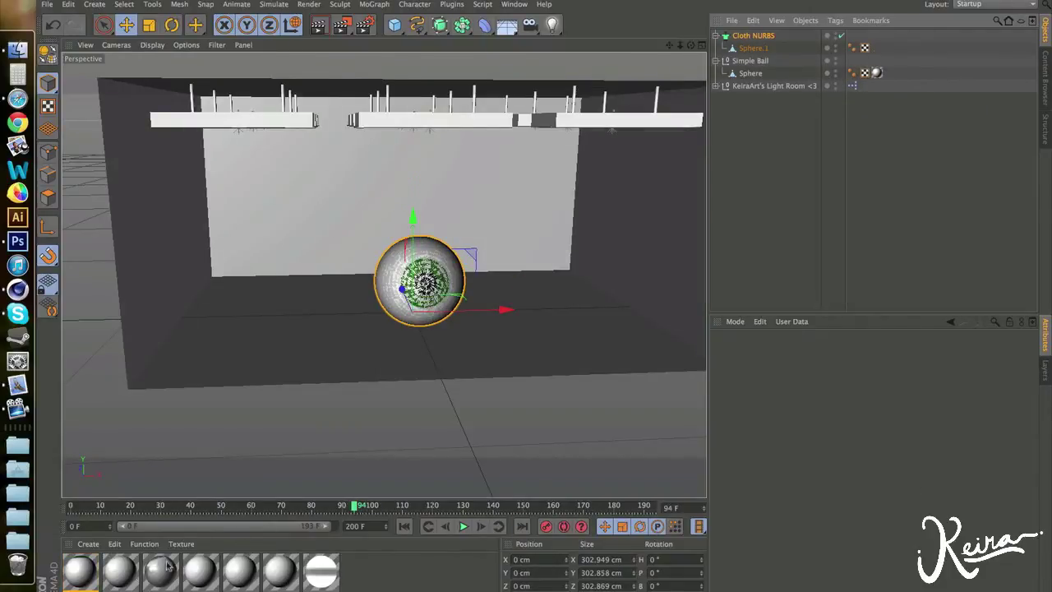
left_click(89, 543)
left_click(120, 431)
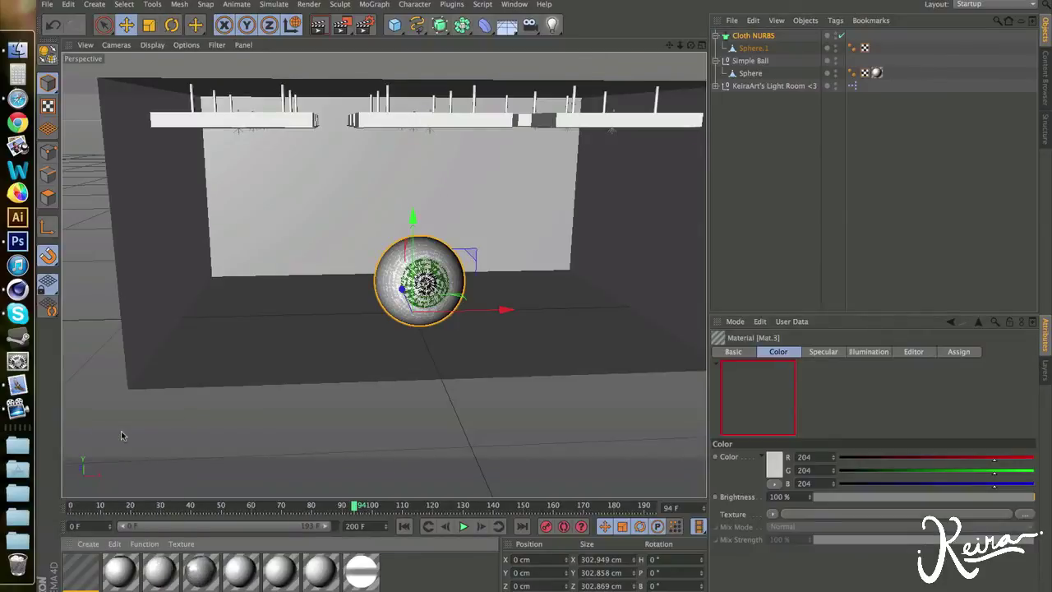
double_click(80, 570)
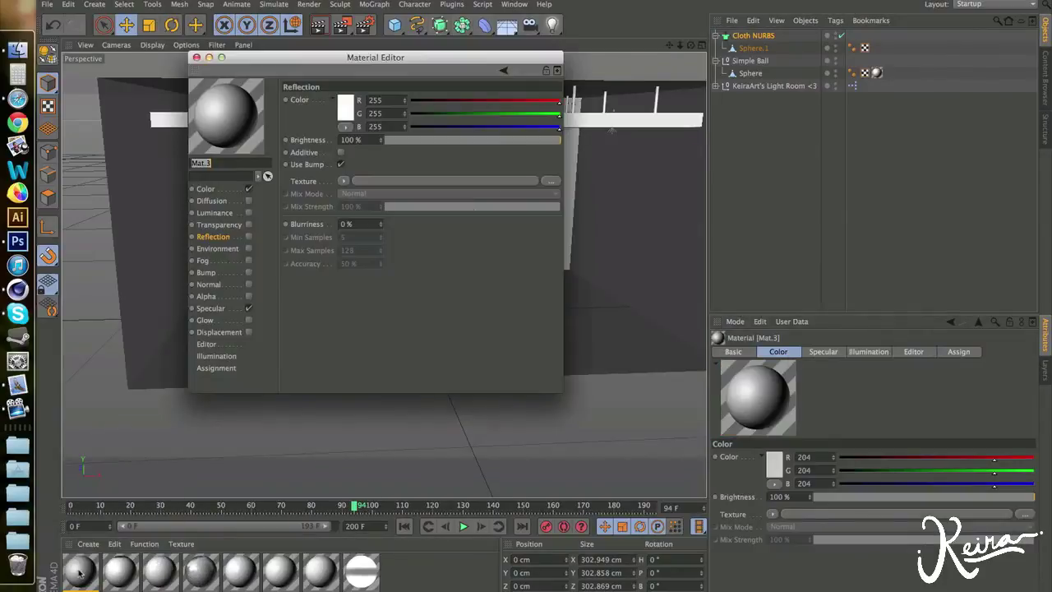
- Enable Mat.3's reflection at 40 % brightness with a Fresnel texture
left_click(248, 236)
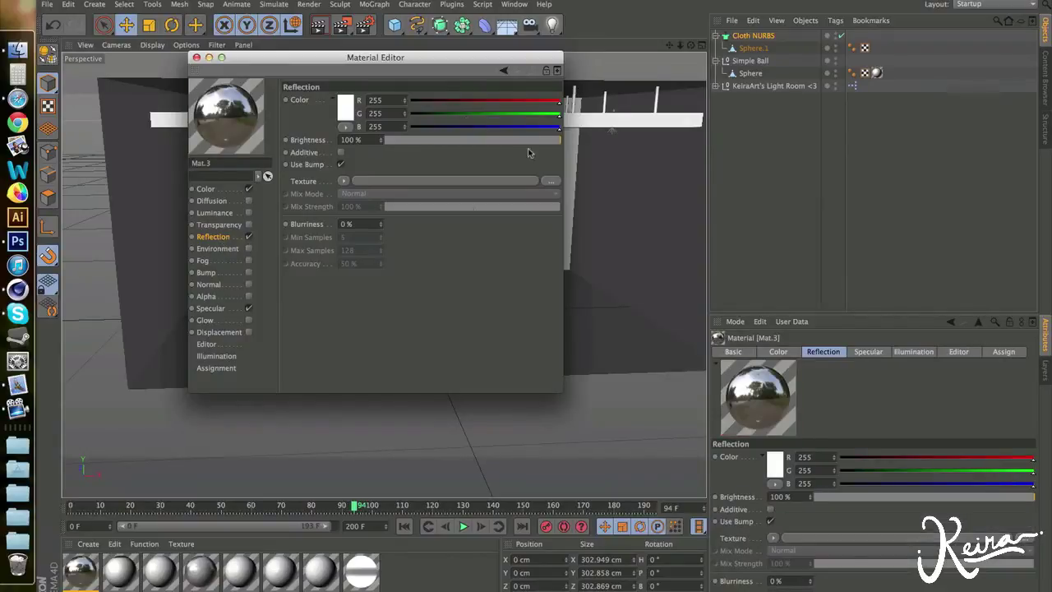
left_click_drag(527, 148, 456, 148)
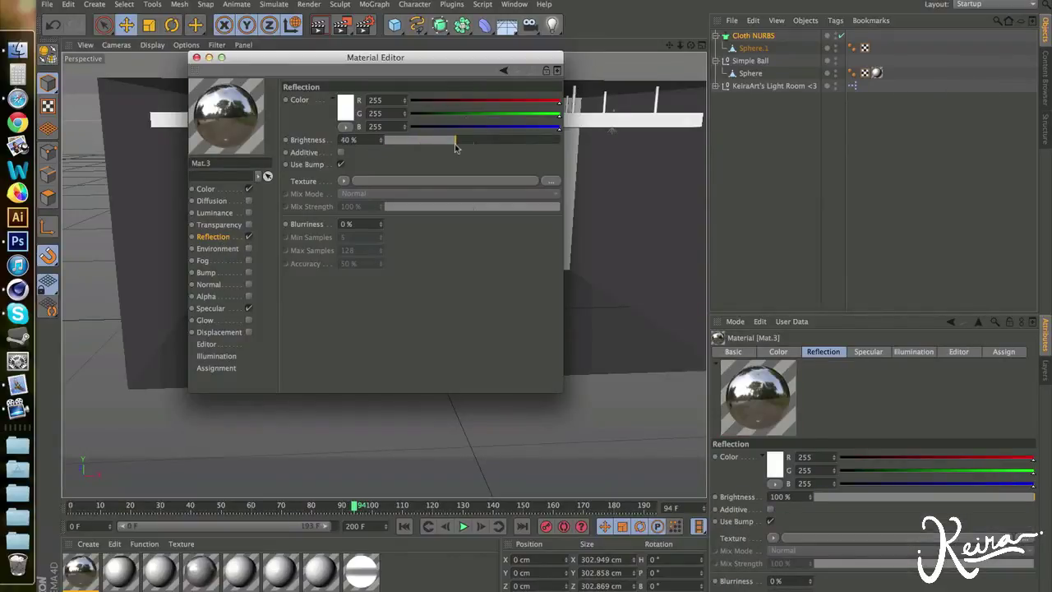
left_click(344, 180)
left_click(368, 325)
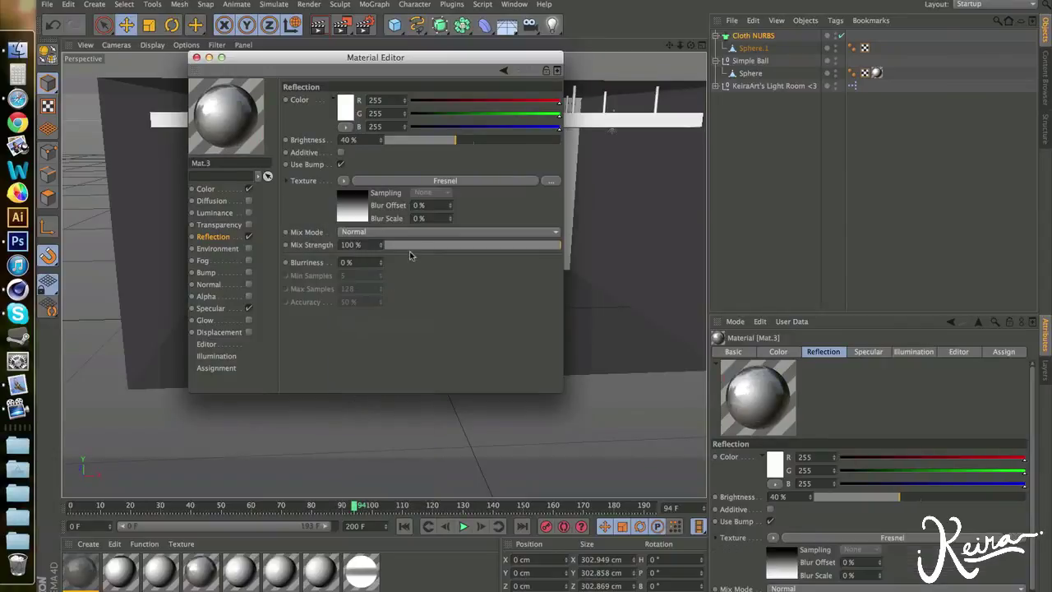
- Turn on Mat.3 transparency at 95 % brightness with refraction 1.33
left_click(249, 224)
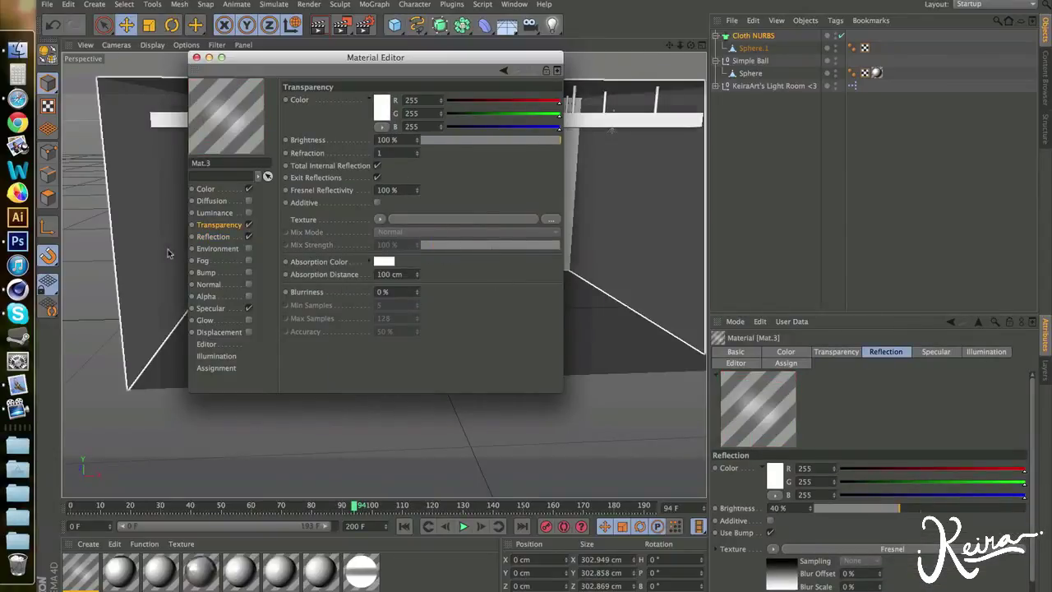
left_click(249, 189)
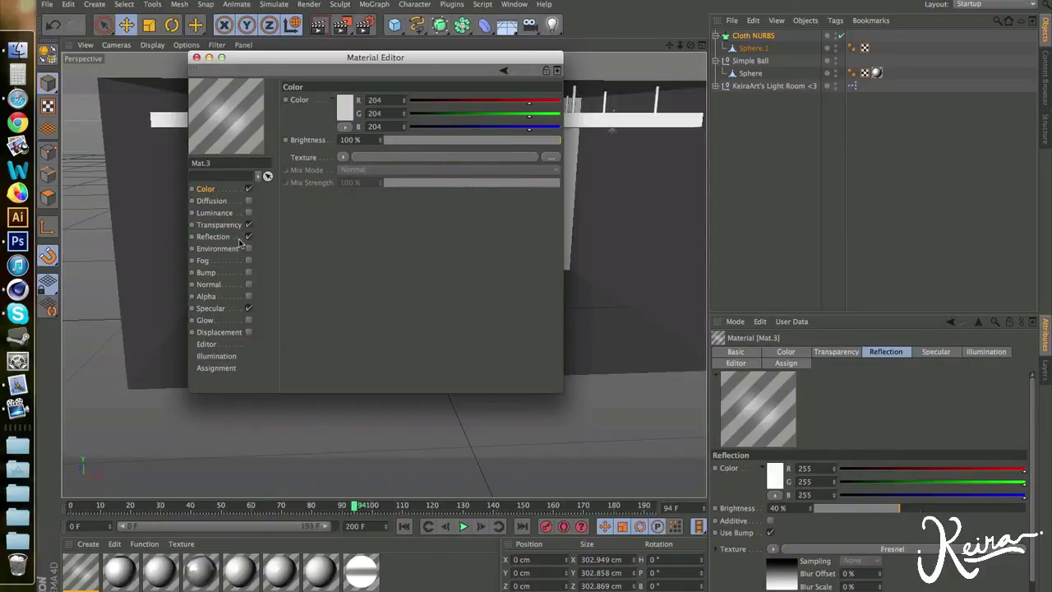
left_click(218, 225)
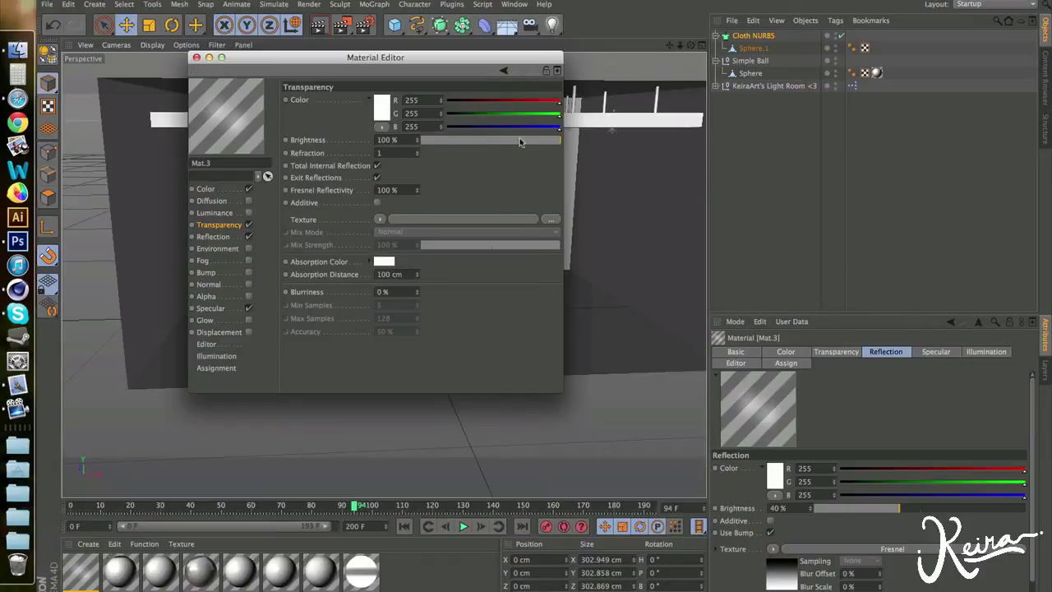
left_click_drag(519, 141, 512, 147)
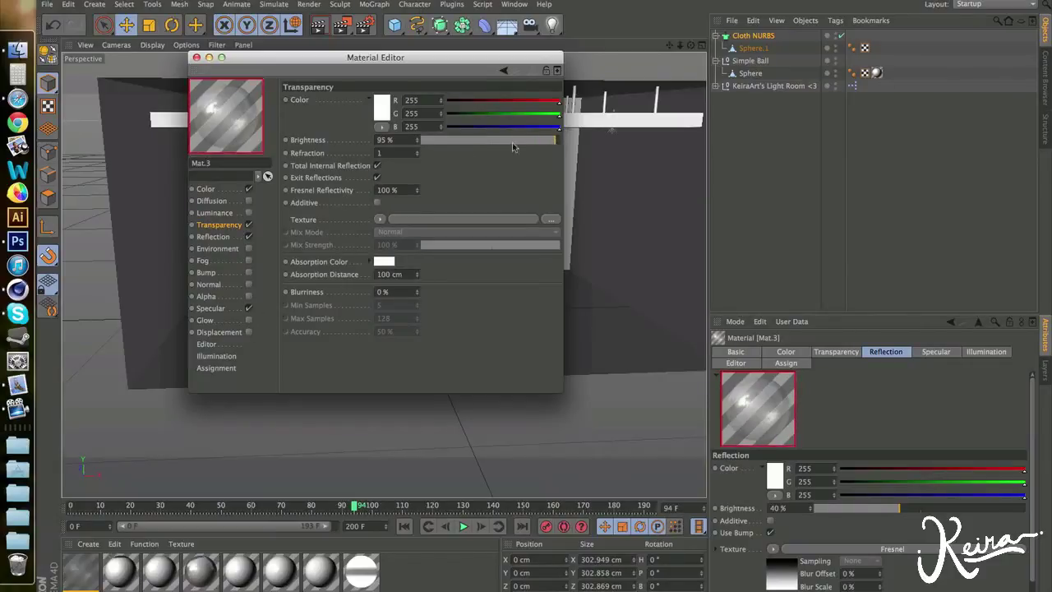
left_click(417, 152)
left_click(417, 152)
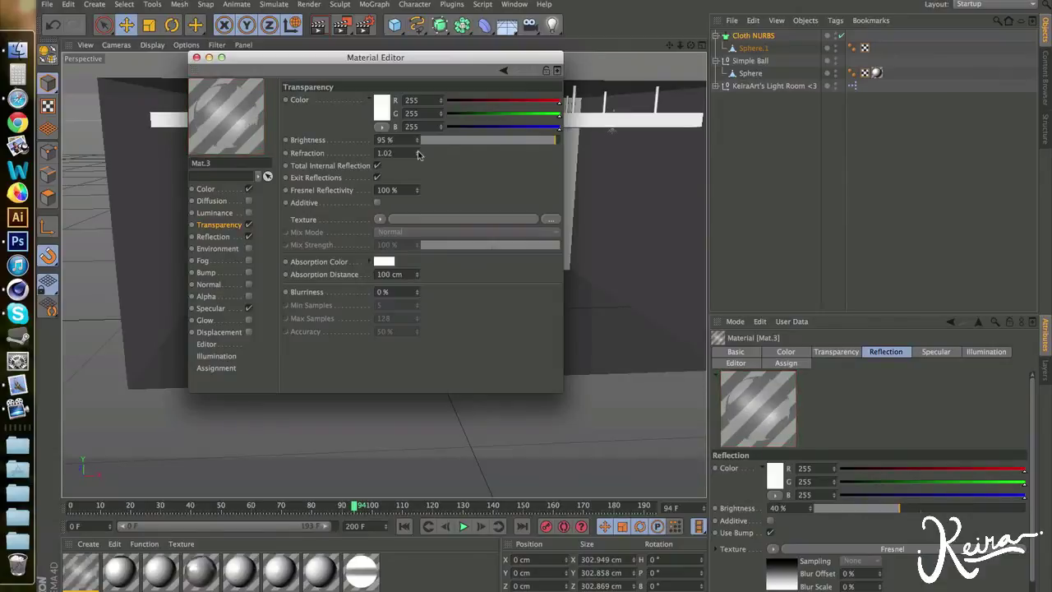
left_click(418, 152)
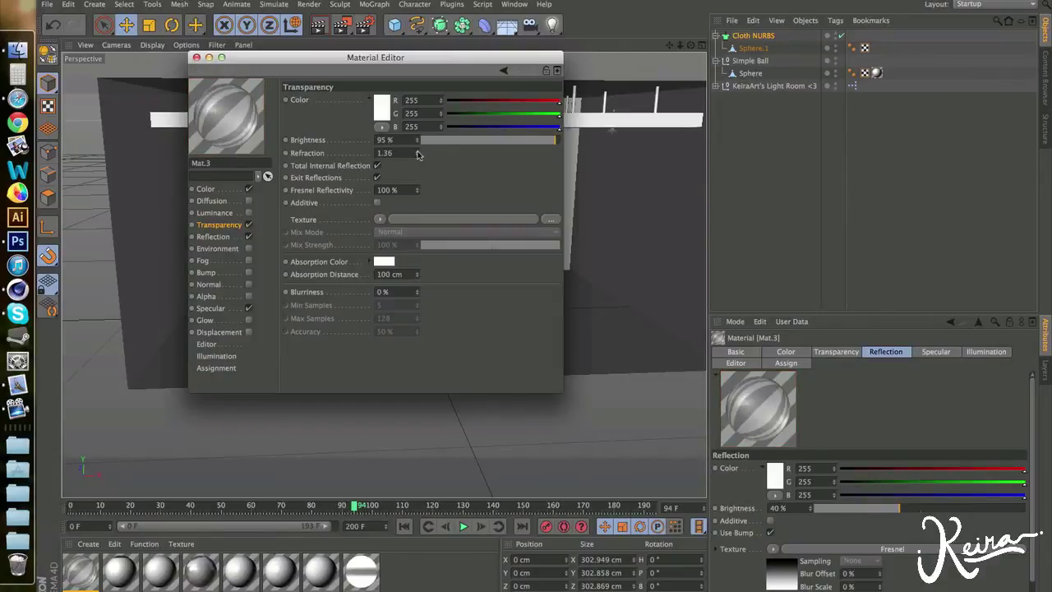
left_click(417, 156)
left_click(418, 155)
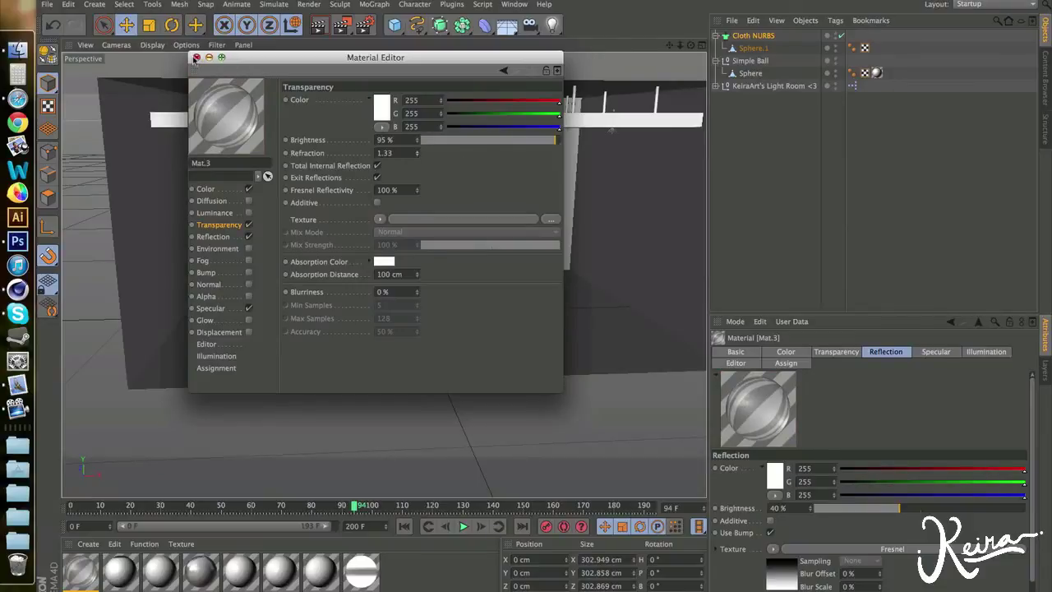
- Apply Mat.3 to the Cloth NURBS shell
left_click(196, 57)
left_click_drag(91, 567, 762, 38)
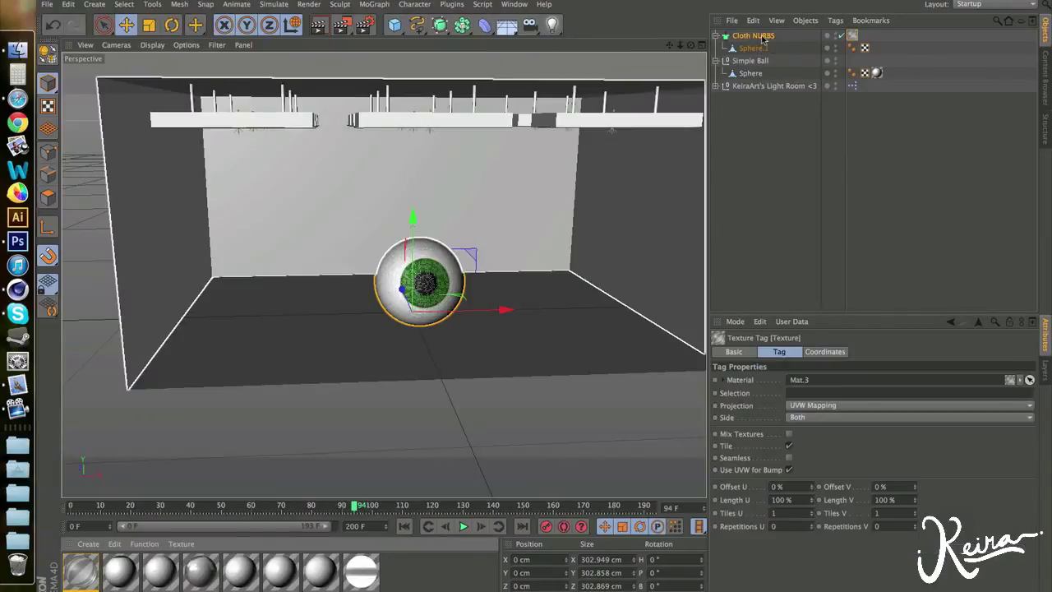
left_click(533, 317)
scroll(368, 288, "up", 5)
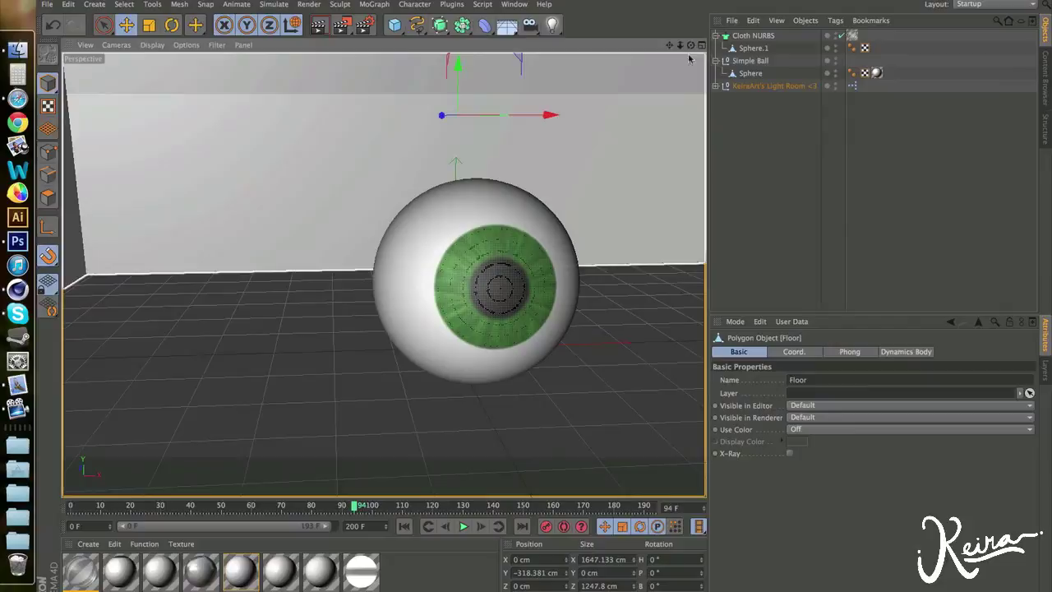
left_click_drag(691, 44, 727, 49)
- Set the Cloth NURBS thickness to 2 cm
left_click(751, 36)
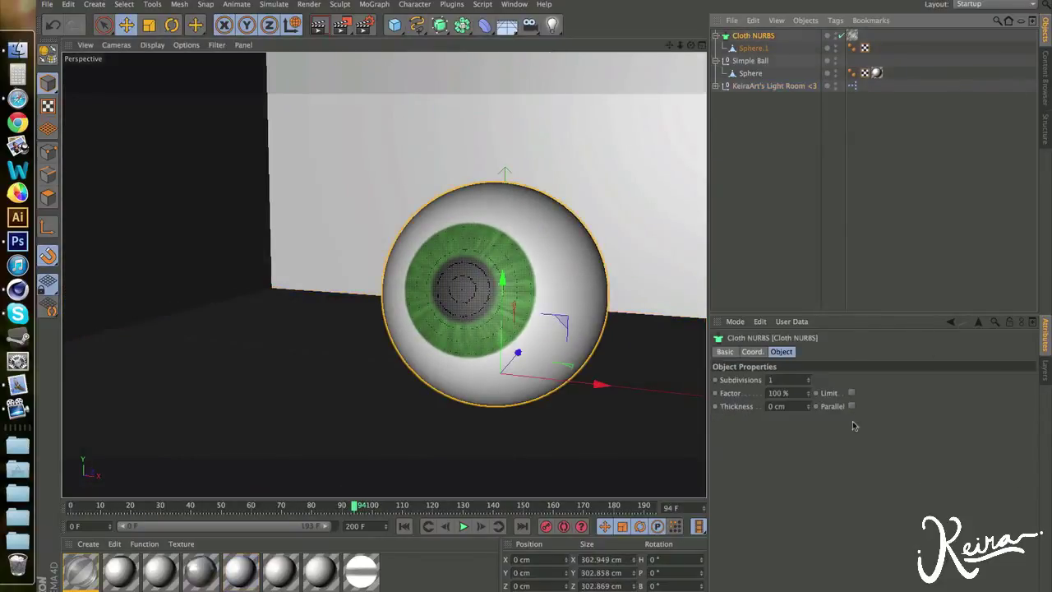
left_click_drag(812, 406, 809, 419)
scroll(608, 308, "down", 3)
scroll(608, 308, "down", 3)
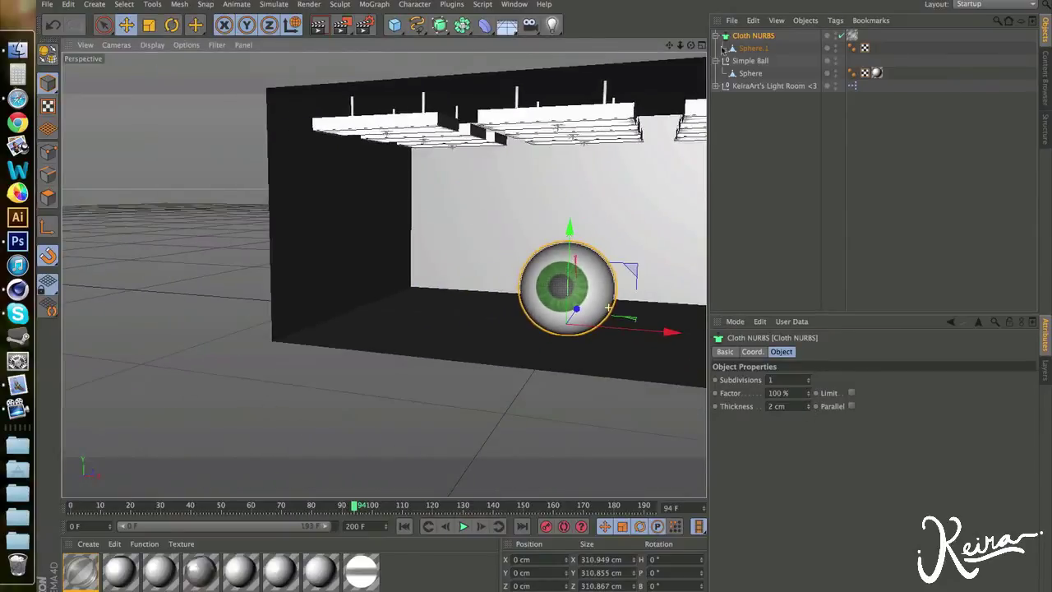
left_click_drag(608, 308, 551, 406, "alt")
- Deselect the Cloth NURBS and orbit until the light box faces the camera head-on
left_click(551, 406)
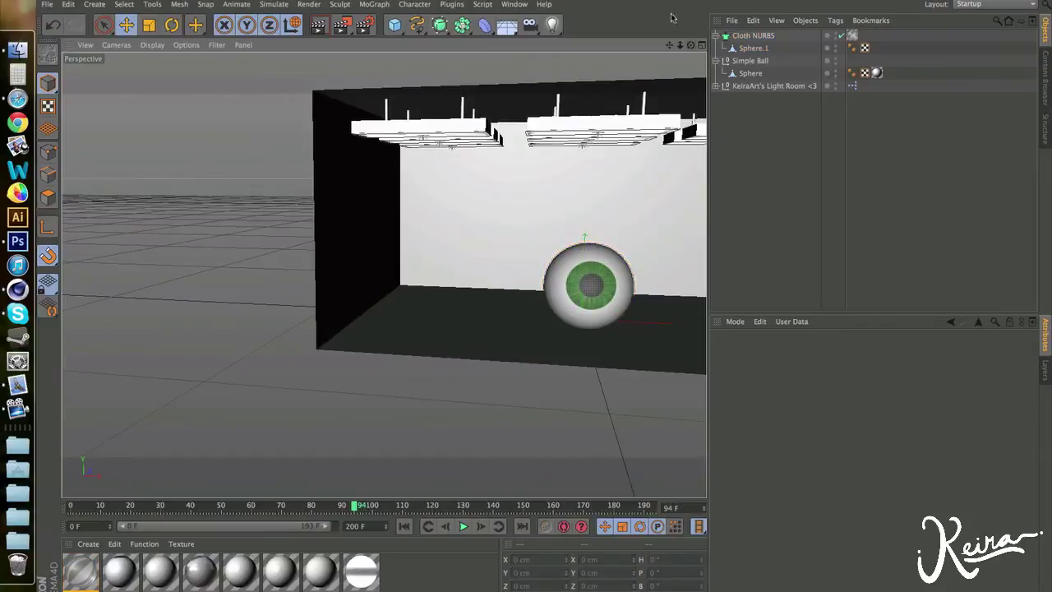
left_click_drag(672, 45, 608, 51)
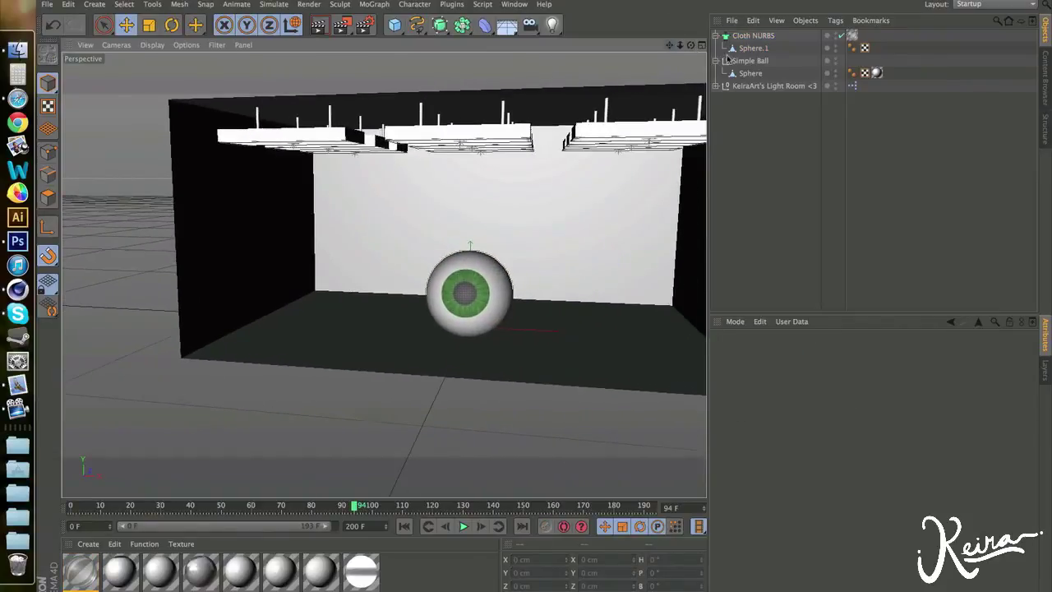
left_click_drag(690, 45, 641, 50)
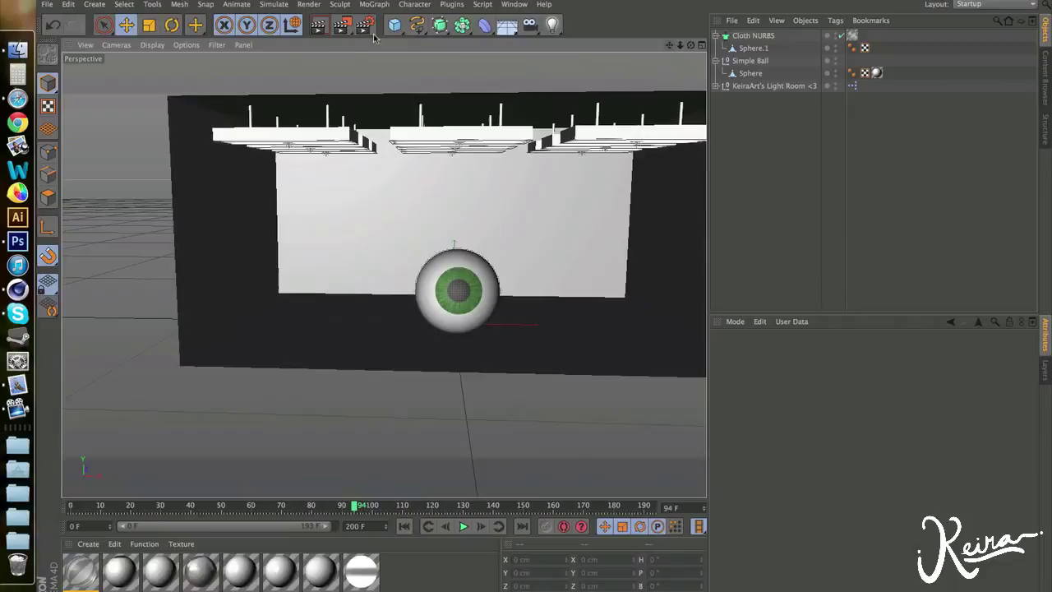
- Render the head-on view of the glass-shelled eyeball in the light room
left_click(320, 25)
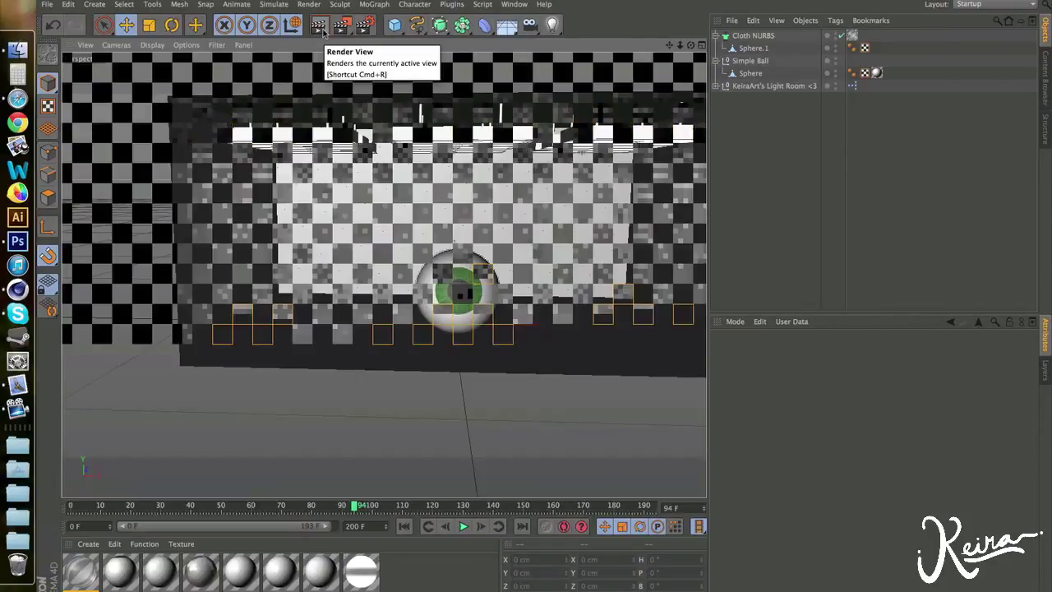